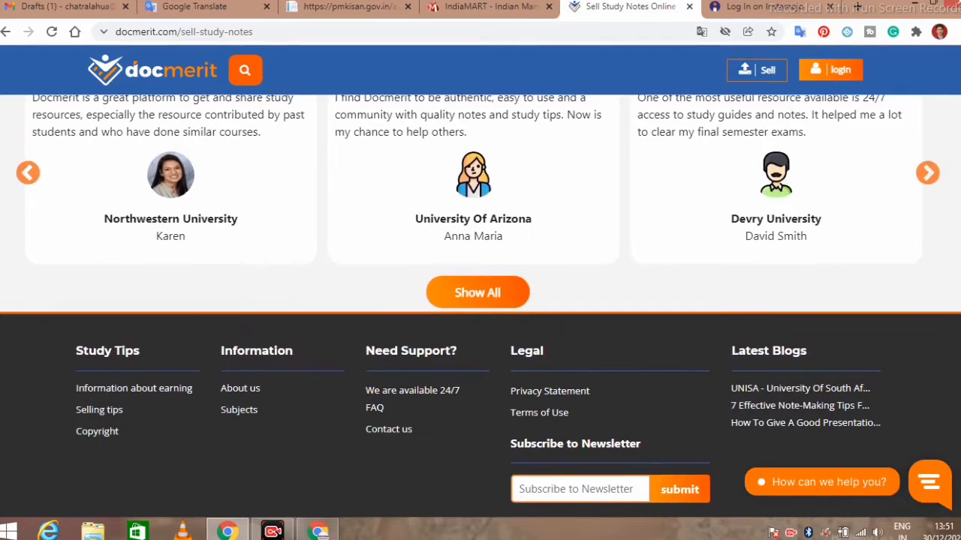
# Step: Scroll back up to the top of the Sell Study Notes Online page
pyautogui.scroll(6, 480, 301)
pyautogui.scroll(10, 481, 301)
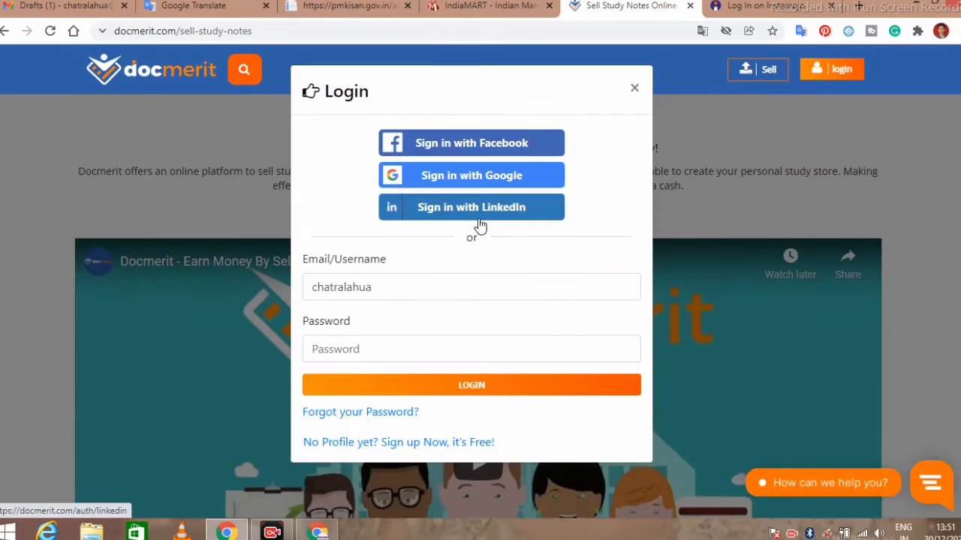
pyautogui.click(387, 290)
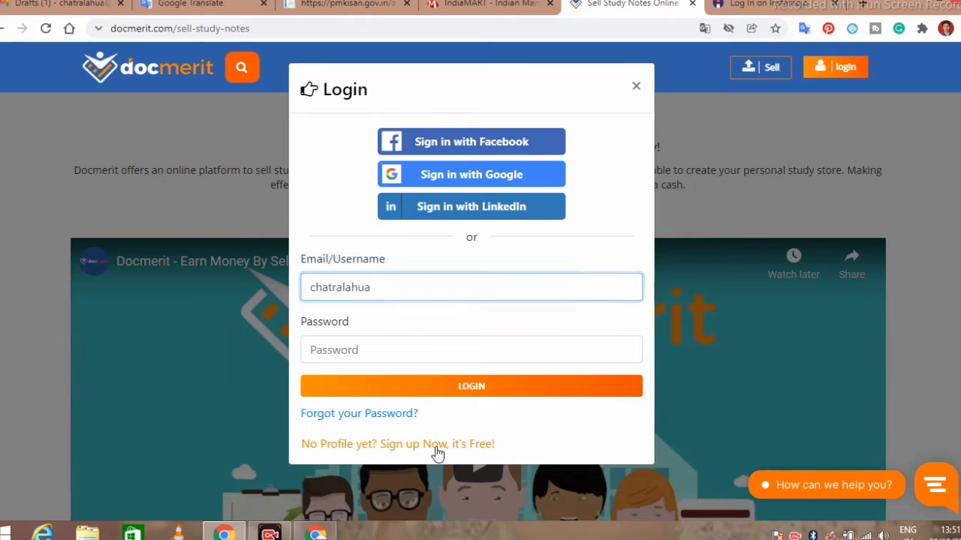
# Step: Switch from the Login dialog to the free-account Register form
pyautogui.click(436, 445)
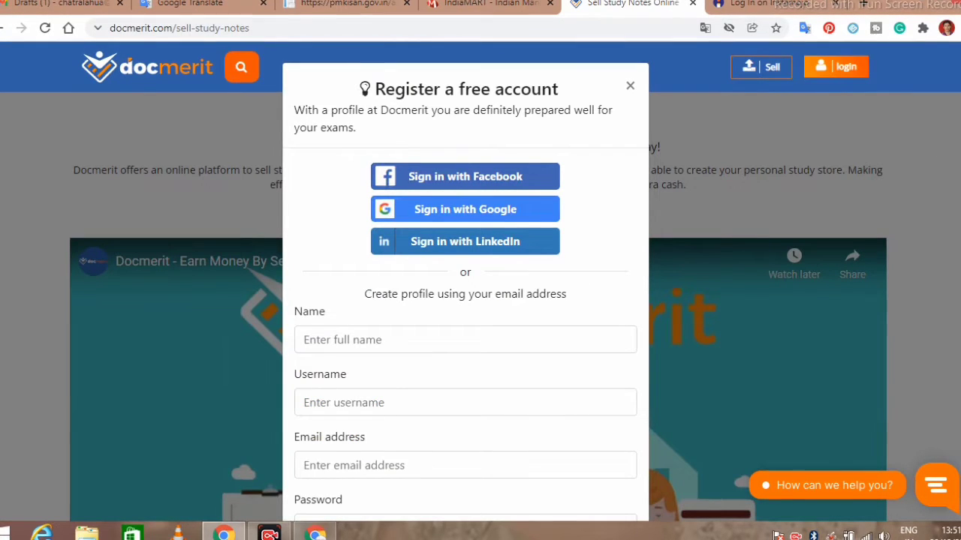
pyautogui.scroll(-2, 480, 300)
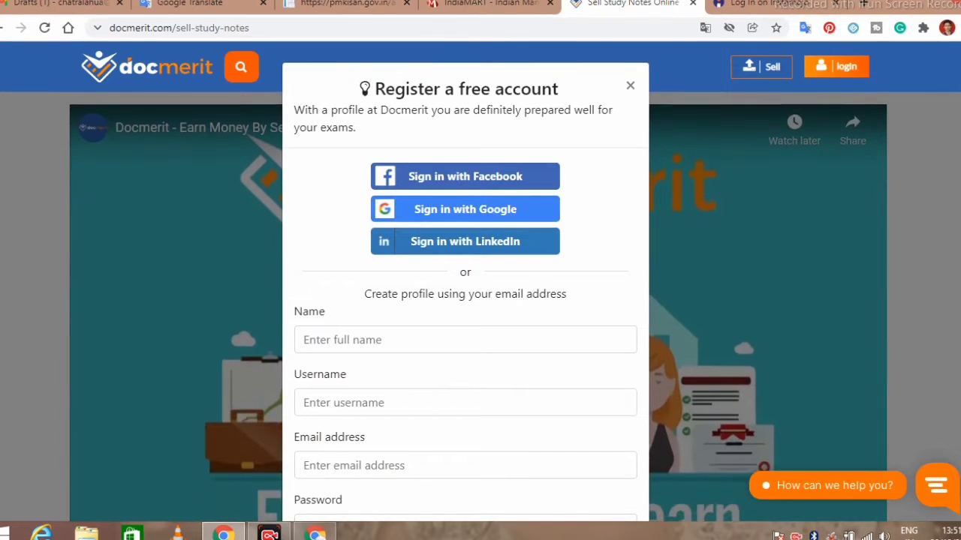
pyautogui.scroll(-3, 466, 300)
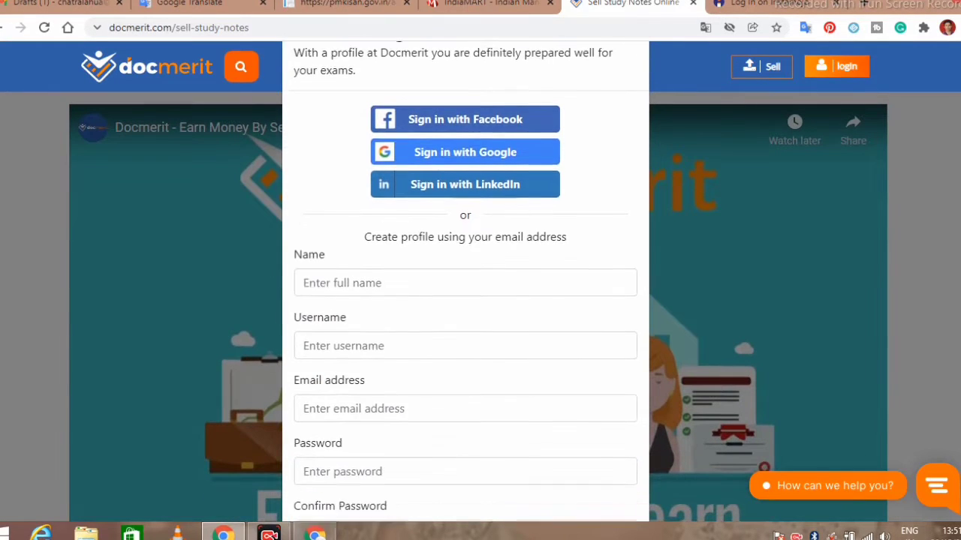
pyautogui.scroll(1, 466, 281)
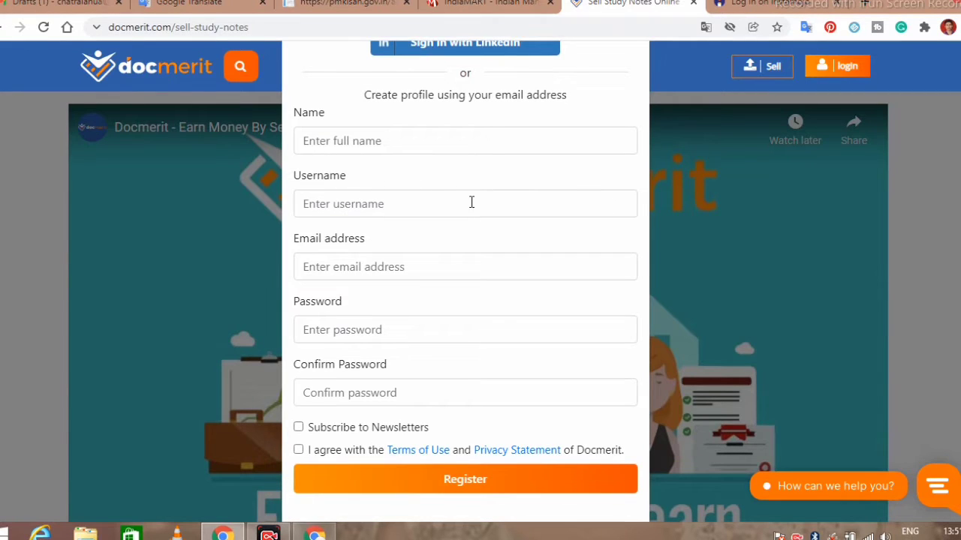
# Step: Enter the full name, a username and the email address in the registration fields
pyautogui.click(383, 140)
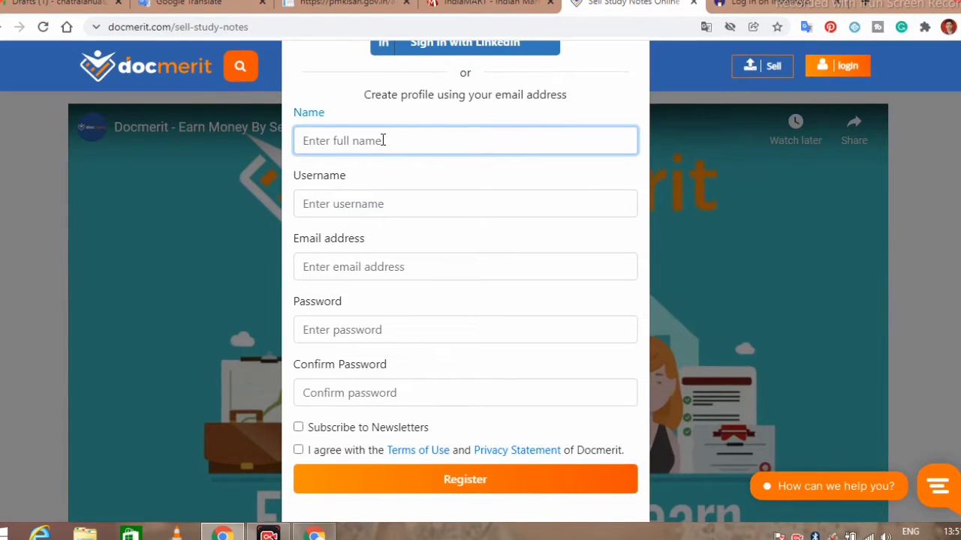
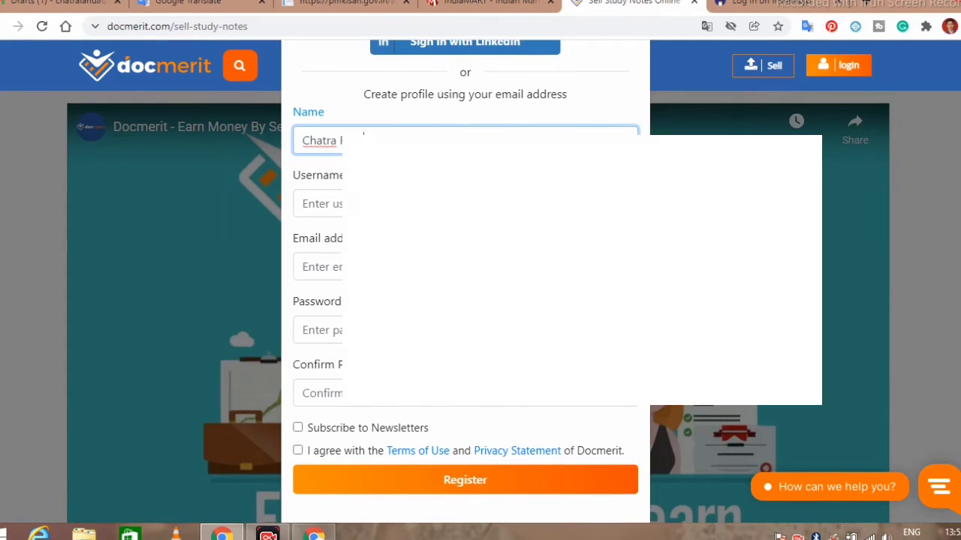
pyautogui.click(363, 201)
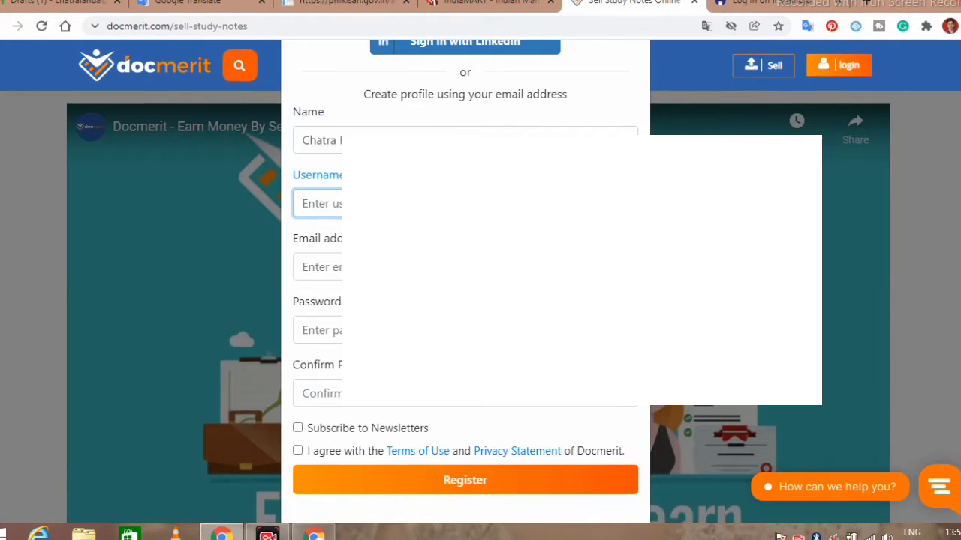
pyautogui.write('chatra')
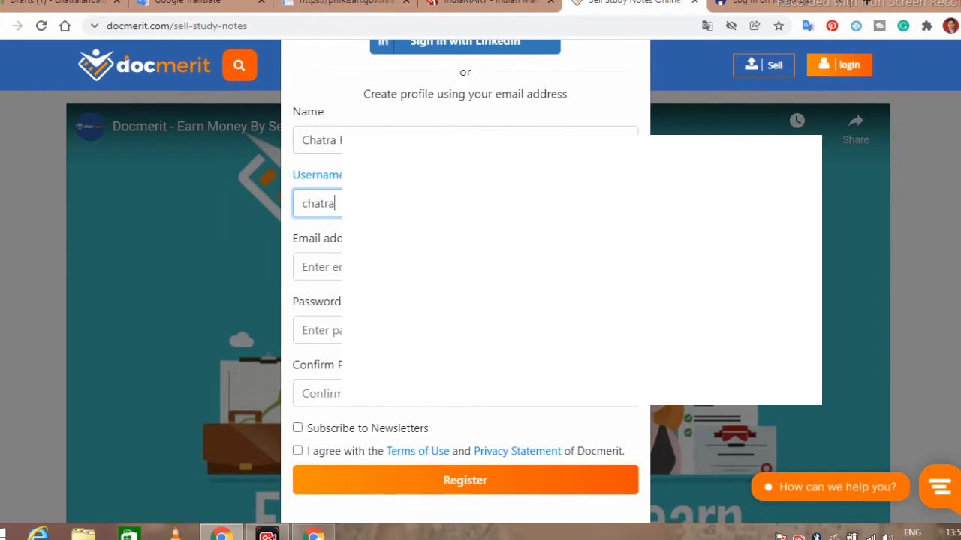
pyautogui.write('ra')
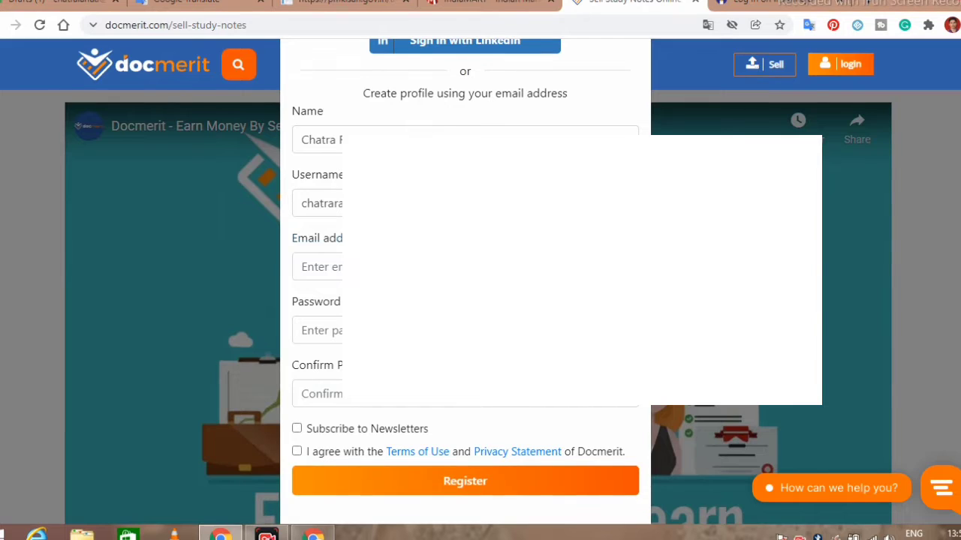
pyautogui.click(315, 266)
pyautogui.write('cha')
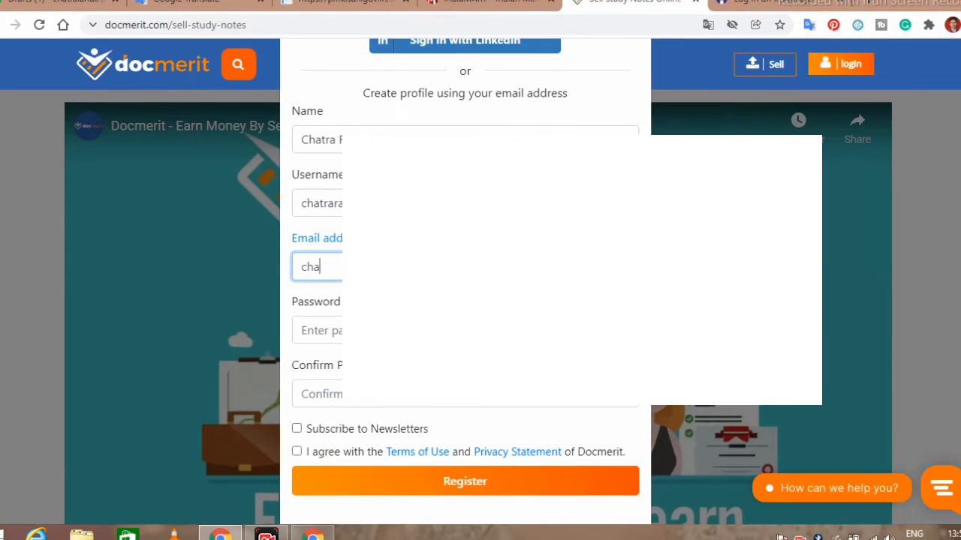
pyautogui.write('trala')
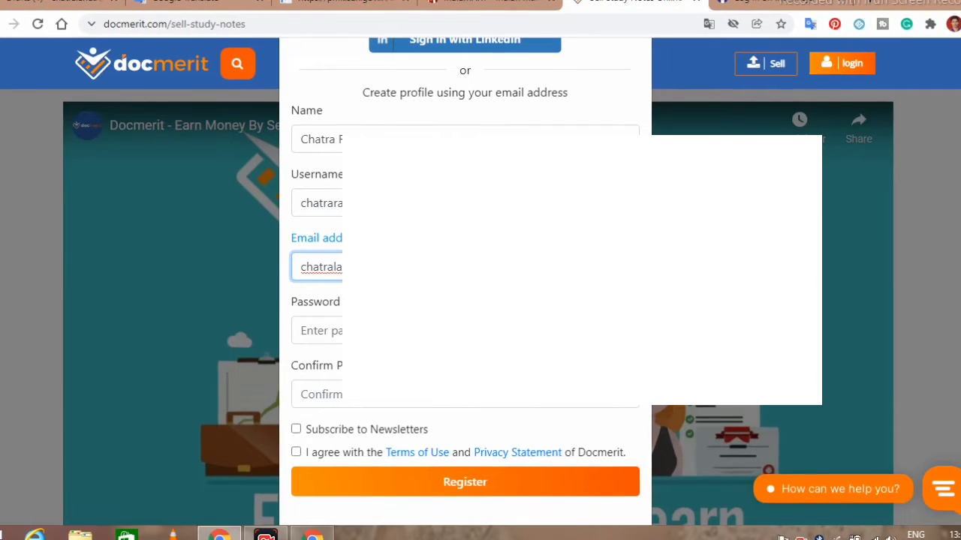
# Step: Enter the account password and its confirmation
pyautogui.click(332, 330)
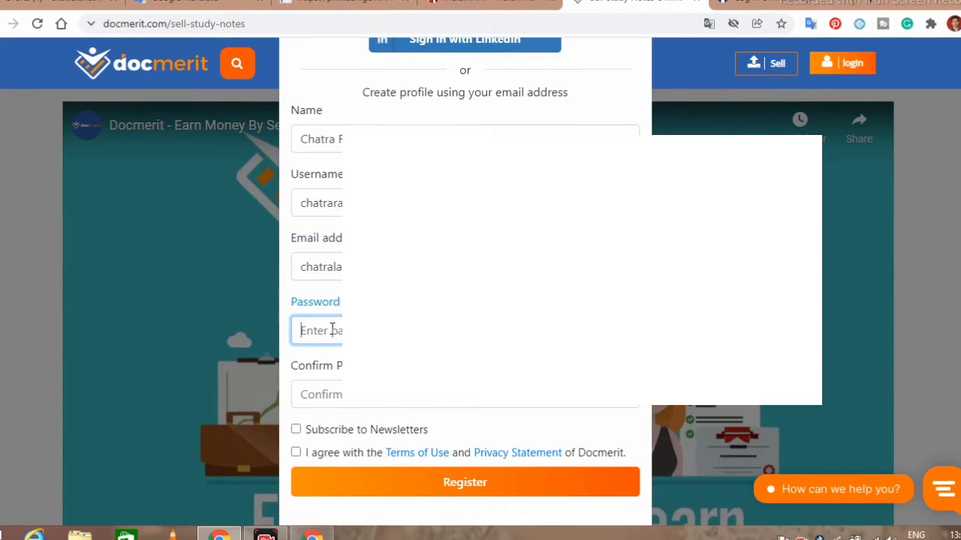
pyautogui.write('1234')
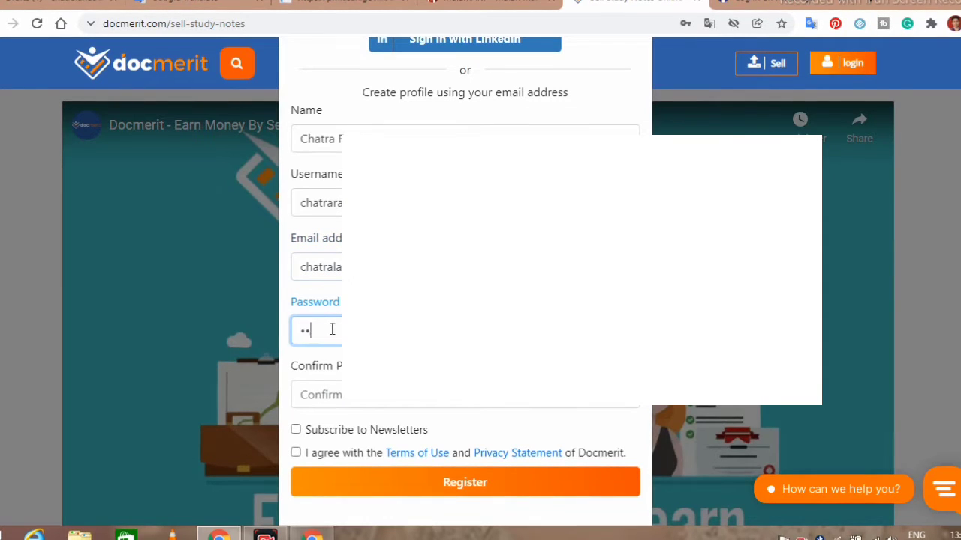
pyautogui.write('5678')
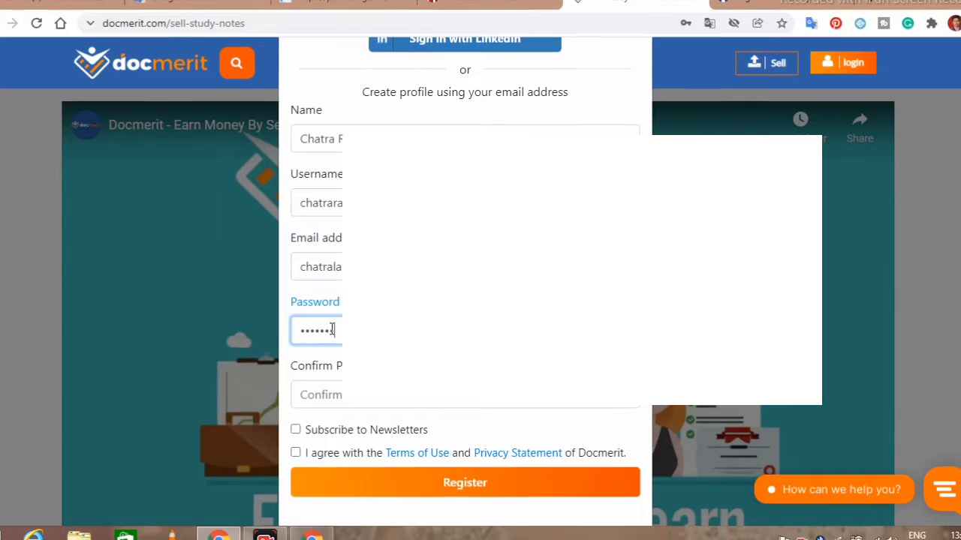
pyautogui.click(338, 394)
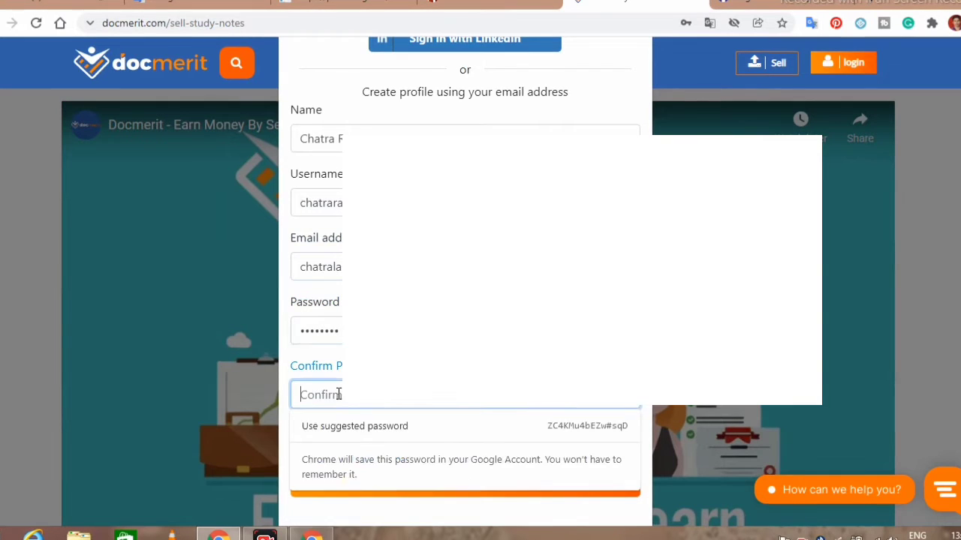
pyautogui.write('1234')
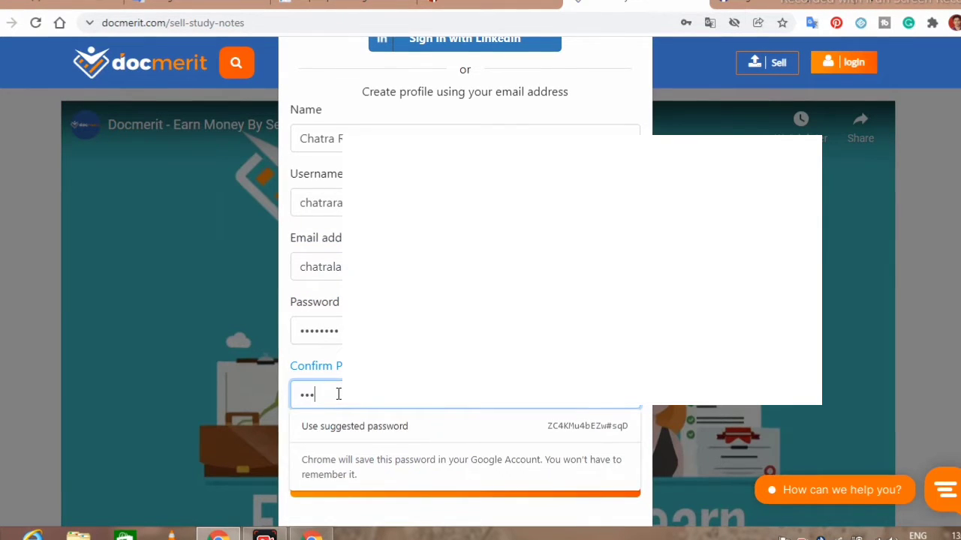
pyautogui.write('5678')
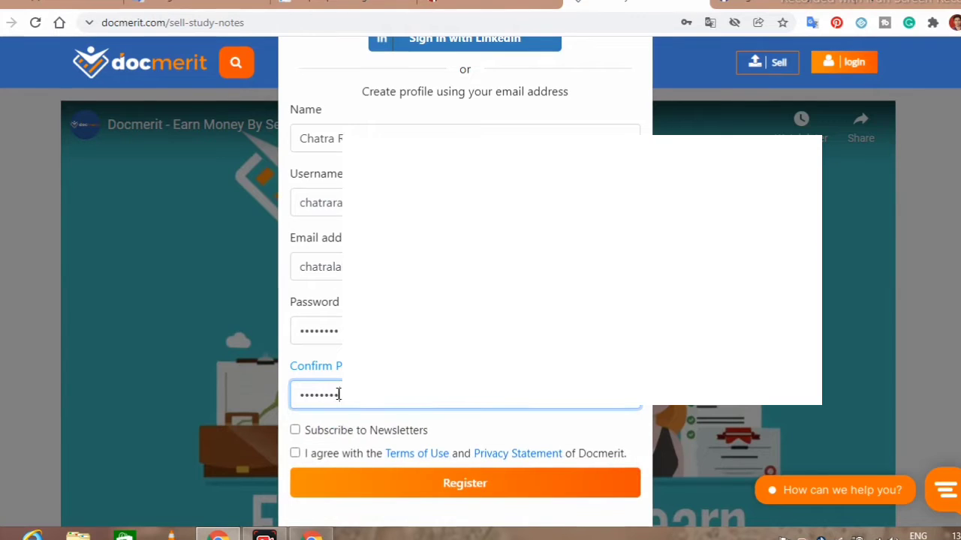
# Step: Accept the Terms of Use, leave the newsletter unticked, and submit the registration
pyautogui.click(295, 454)
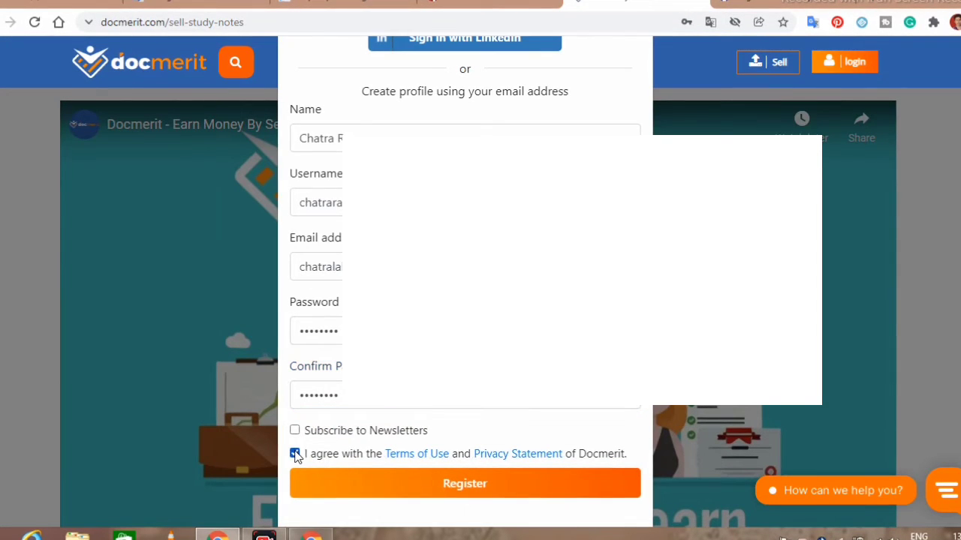
pyautogui.click(295, 431)
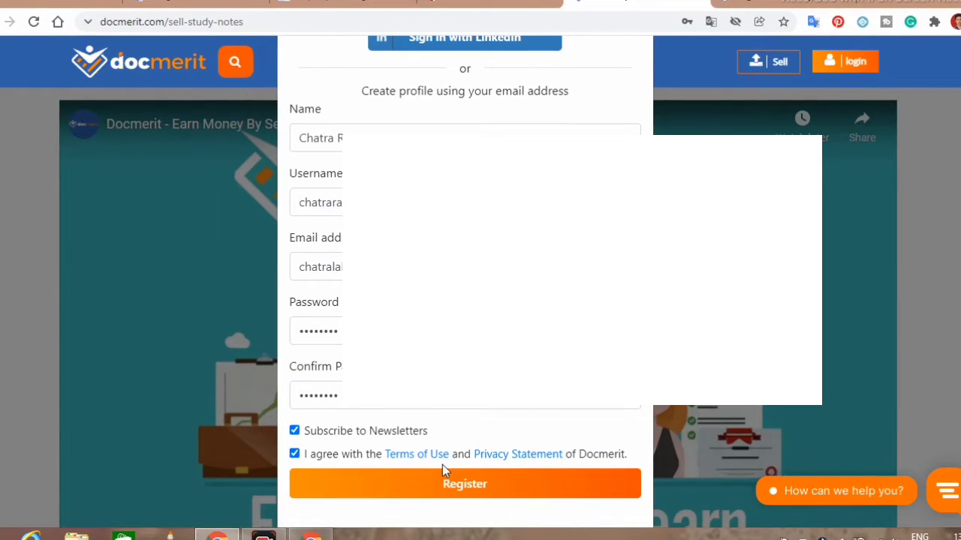
pyautogui.click(295, 432)
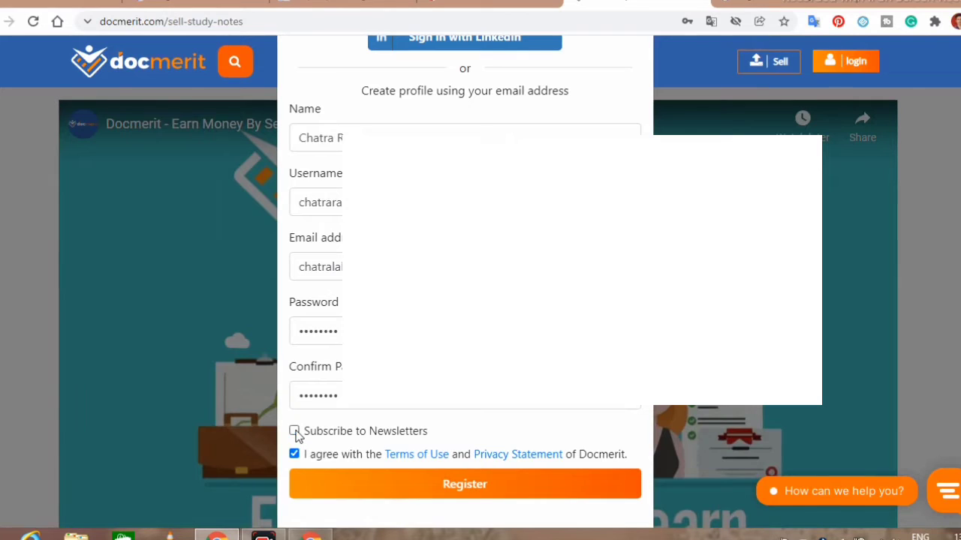
pyautogui.click(464, 488)
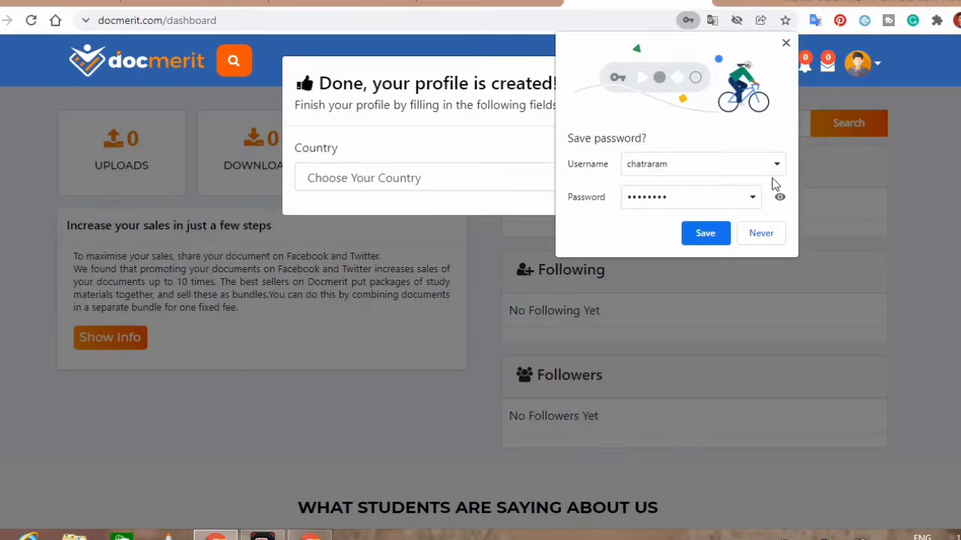
# Step: Let the browser save the password, then set country to India and state to Rajasthan
pyautogui.click(704, 237)
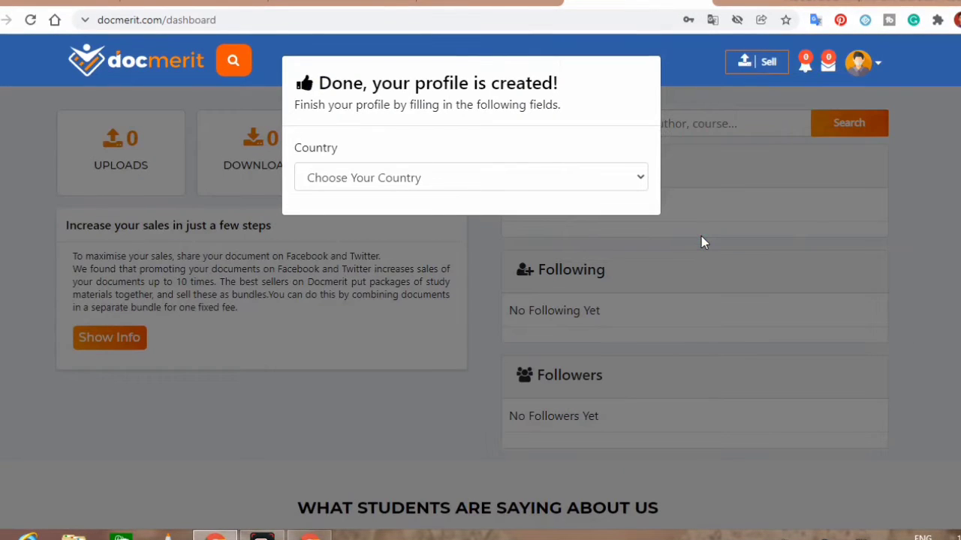
pyautogui.click(639, 177)
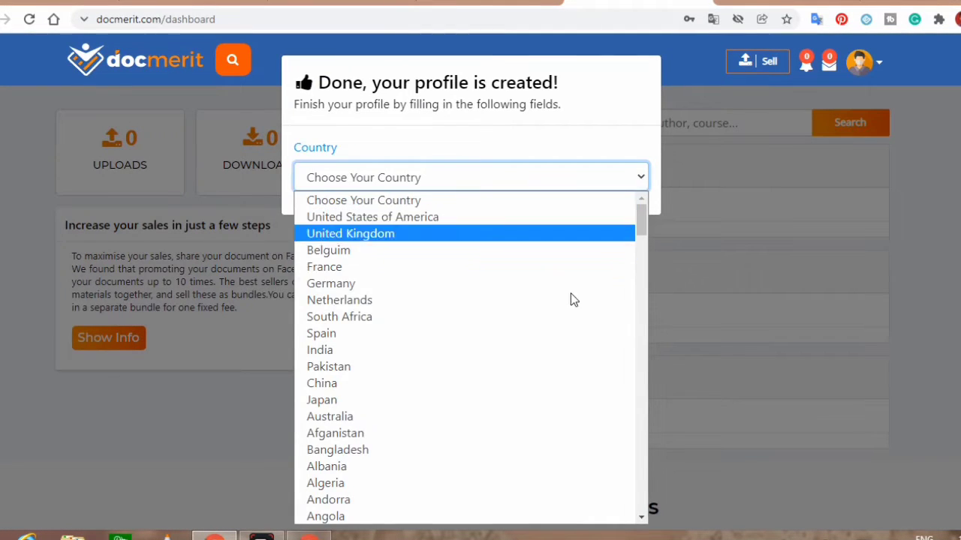
pyautogui.click(541, 352)
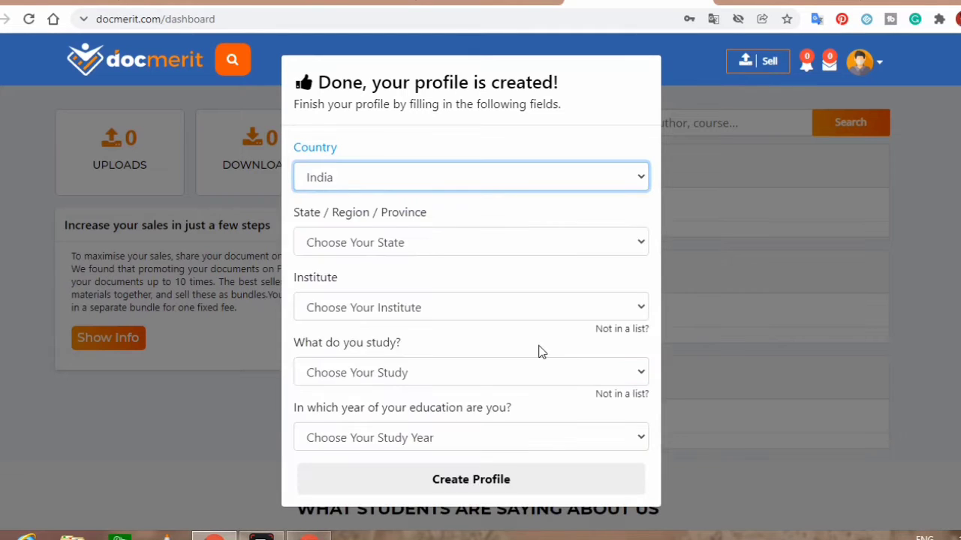
pyautogui.click(640, 242)
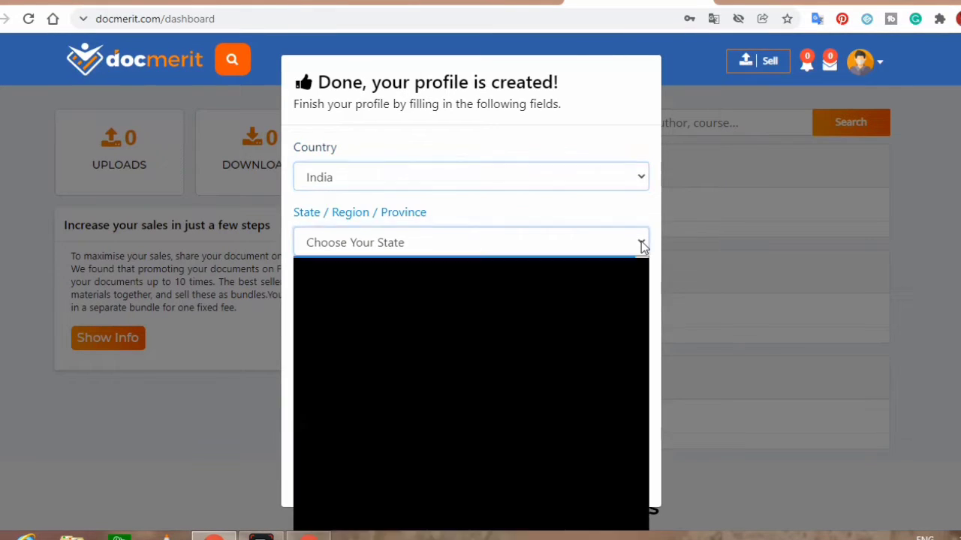
pyautogui.scroll(-3, 643, 448)
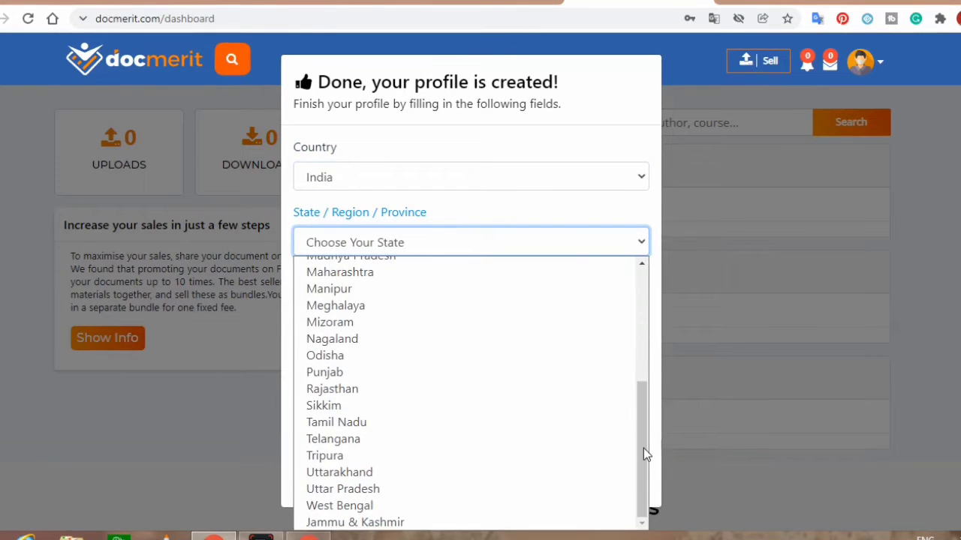
pyautogui.click(607, 393)
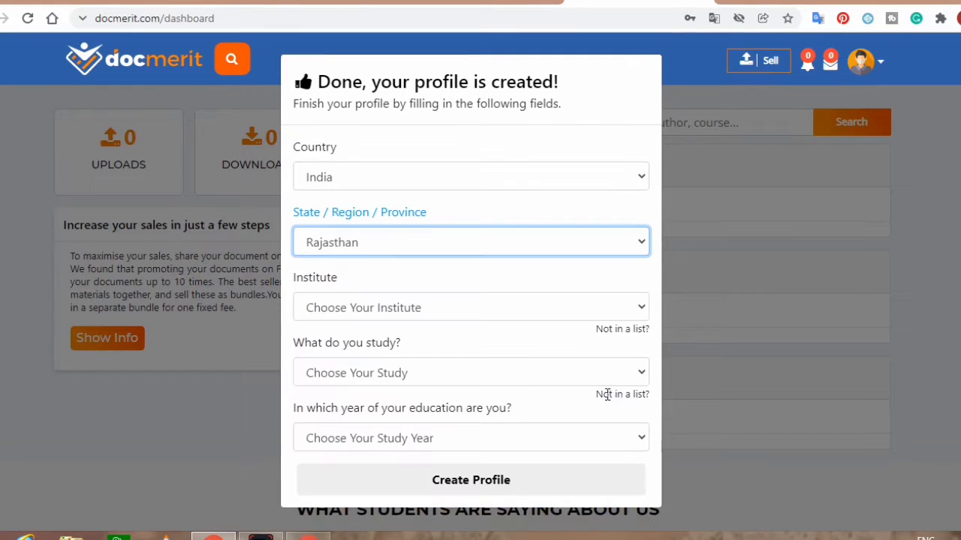
# Step: Choose RPSC, RSMSSB, RAJASTHAN HK as the institute
pyautogui.click(628, 314)
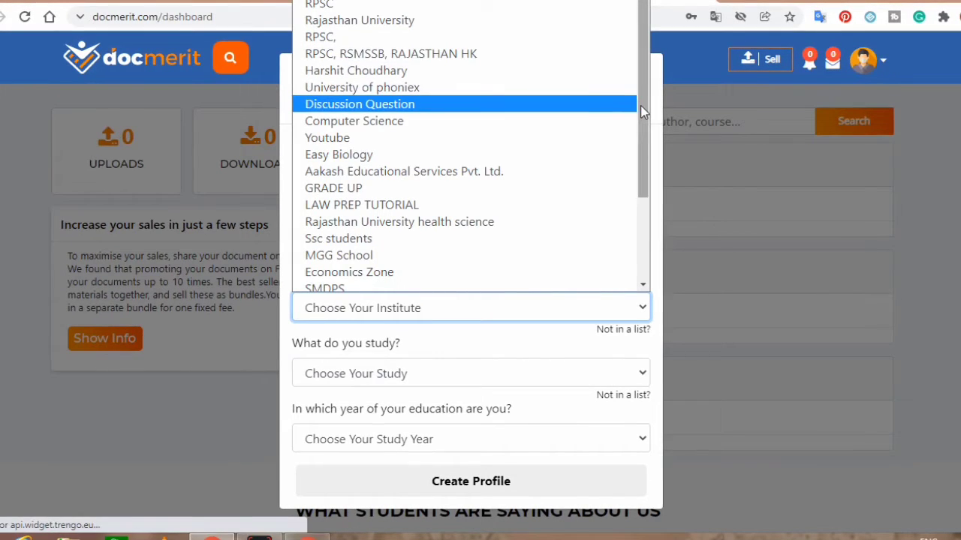
pyautogui.moveTo(642, 111)
pyautogui.mouseDown()
pyautogui.moveTo(642, 203)
pyautogui.moveTo(639, 97)
pyautogui.mouseUp()
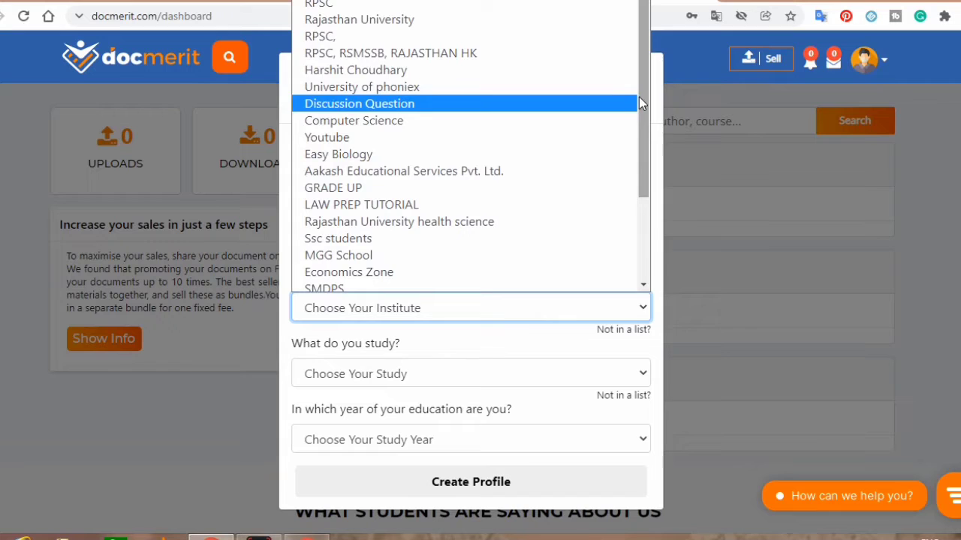
pyautogui.click(548, 57)
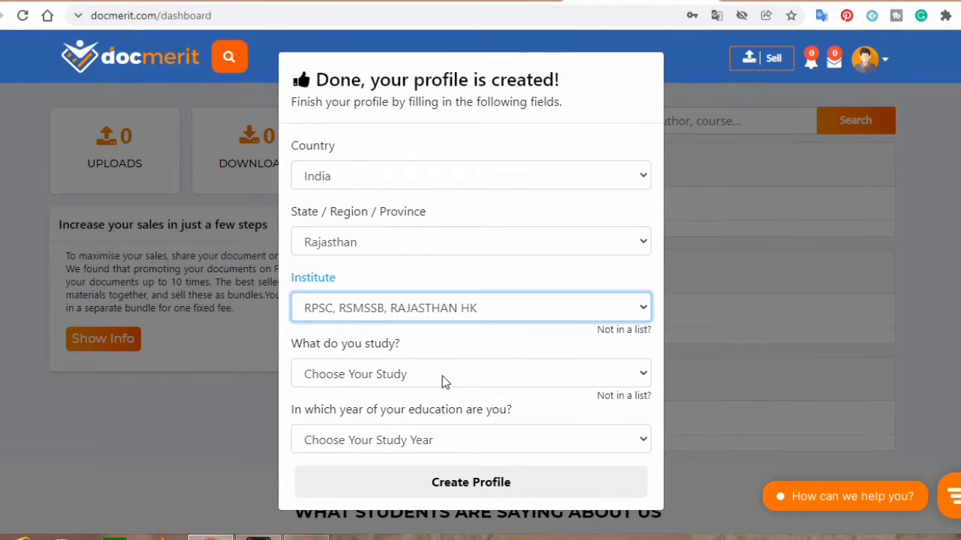
pyautogui.click(514, 314)
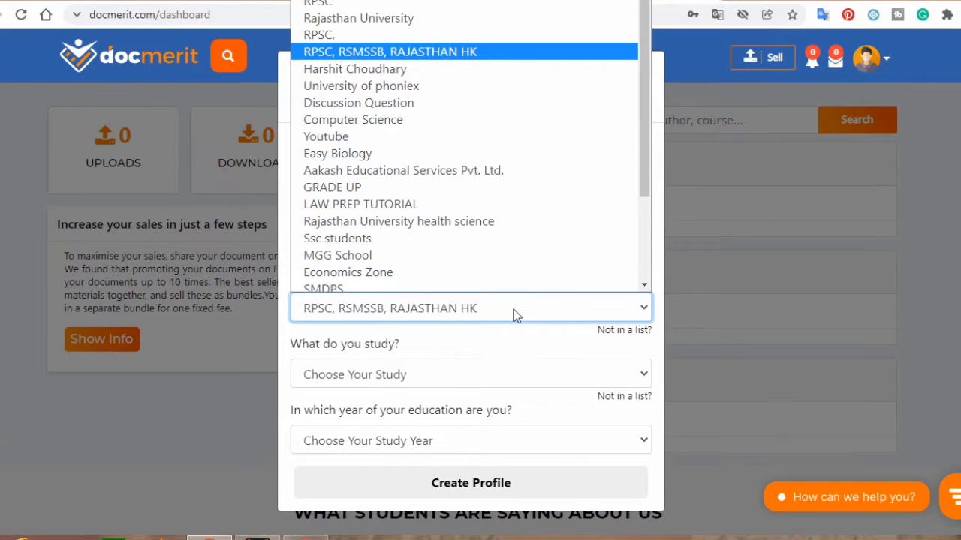
# Step: Set field of study to Self made notes and study year to Graduated, then create the profile
pyautogui.click(451, 373)
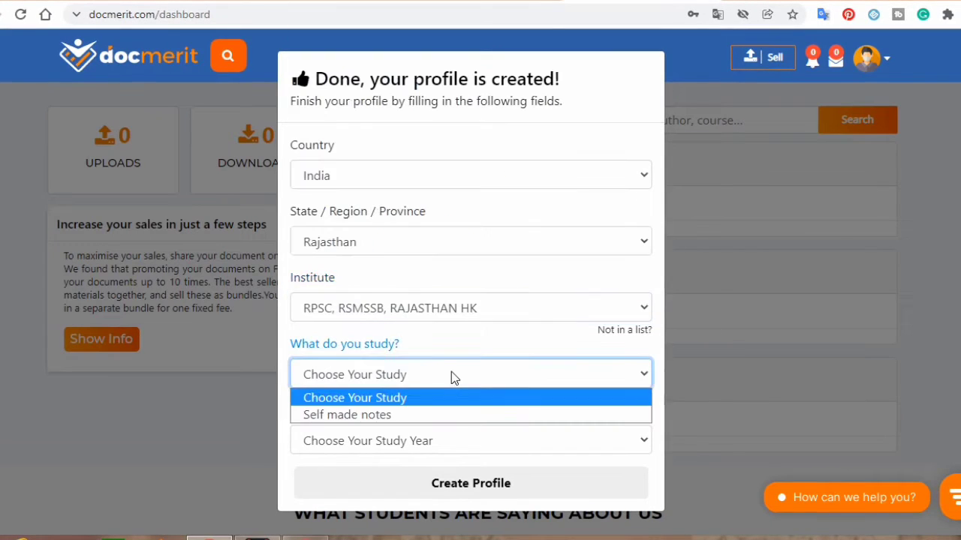
pyautogui.click(397, 417)
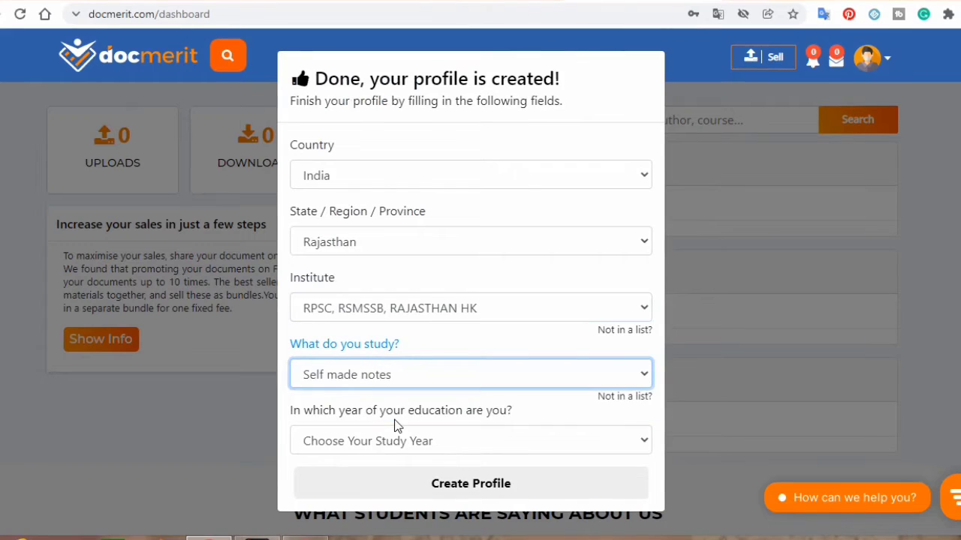
pyautogui.click(449, 442)
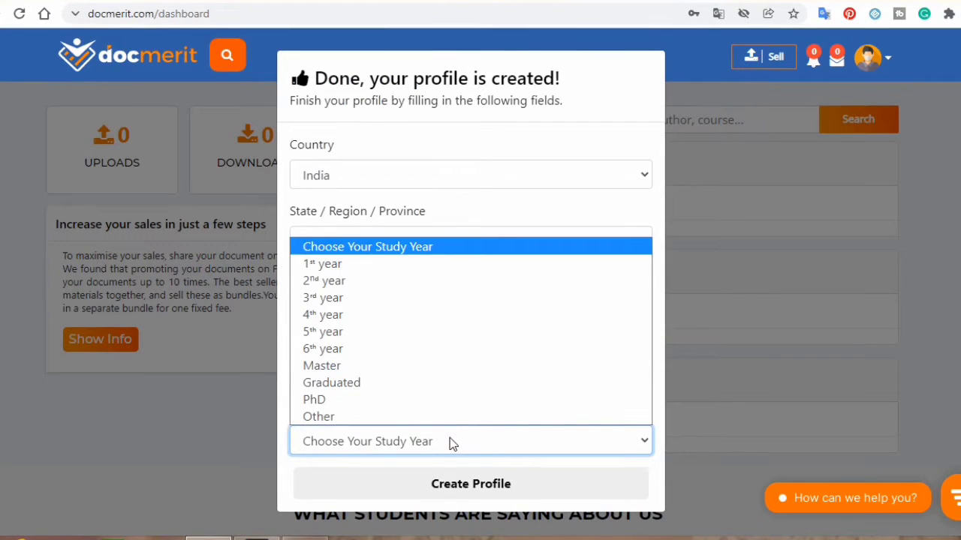
pyautogui.click(442, 392)
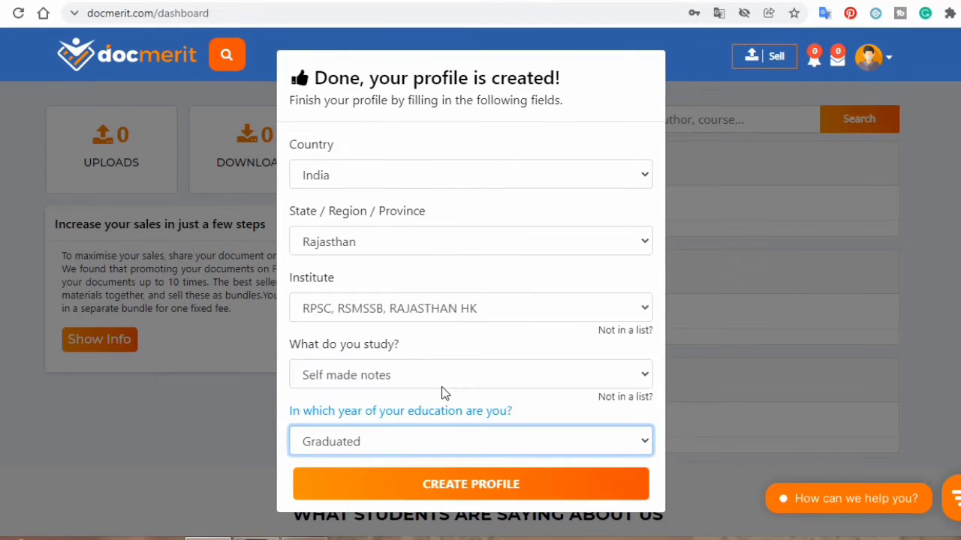
pyautogui.click(468, 488)
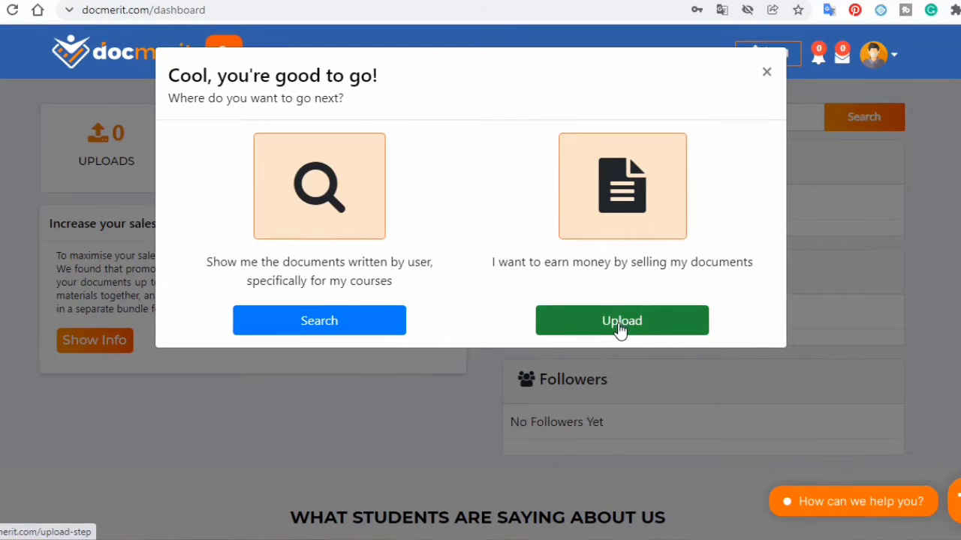
# Step: Close the 'Cool, you're good to go!' prompt and go to the Uploads page
pyautogui.click(767, 75)
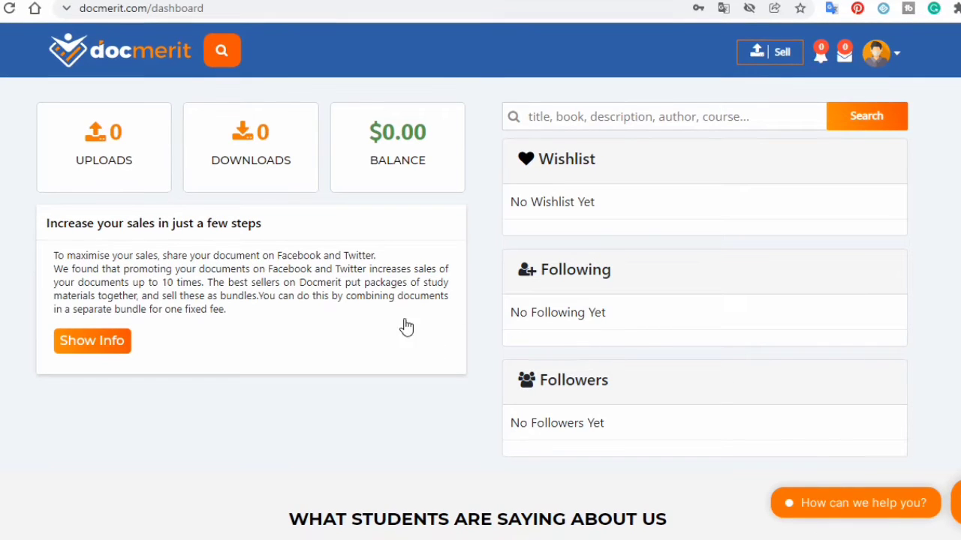
pyautogui.click(104, 157)
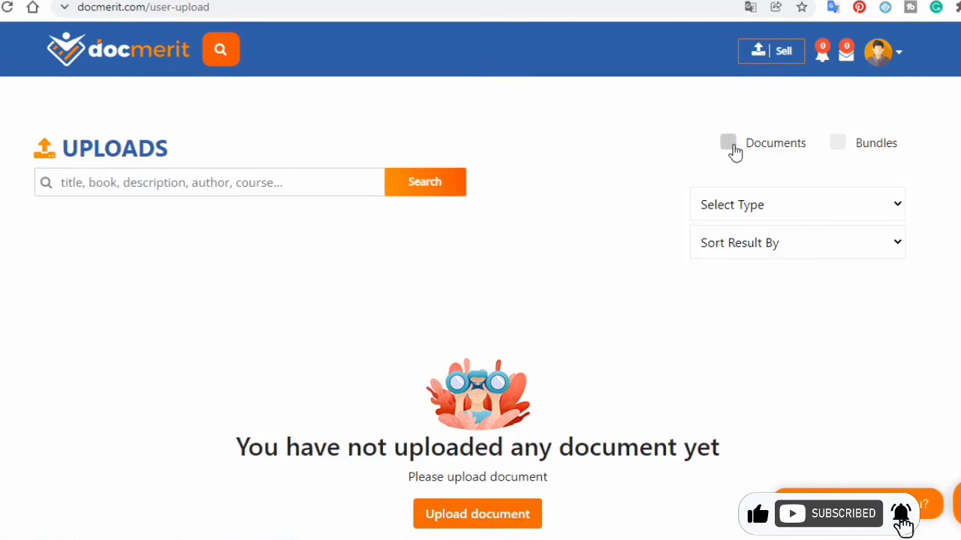
# Step: Start a new document upload and add 'rpse' as a new course
pyautogui.click(478, 516)
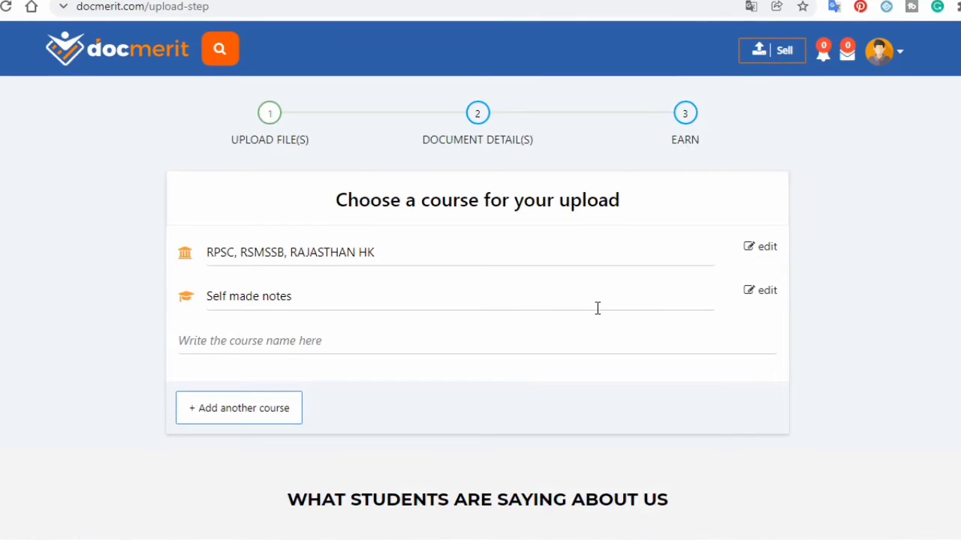
pyautogui.click(440, 341)
pyautogui.scroll(-7, 439, 340)
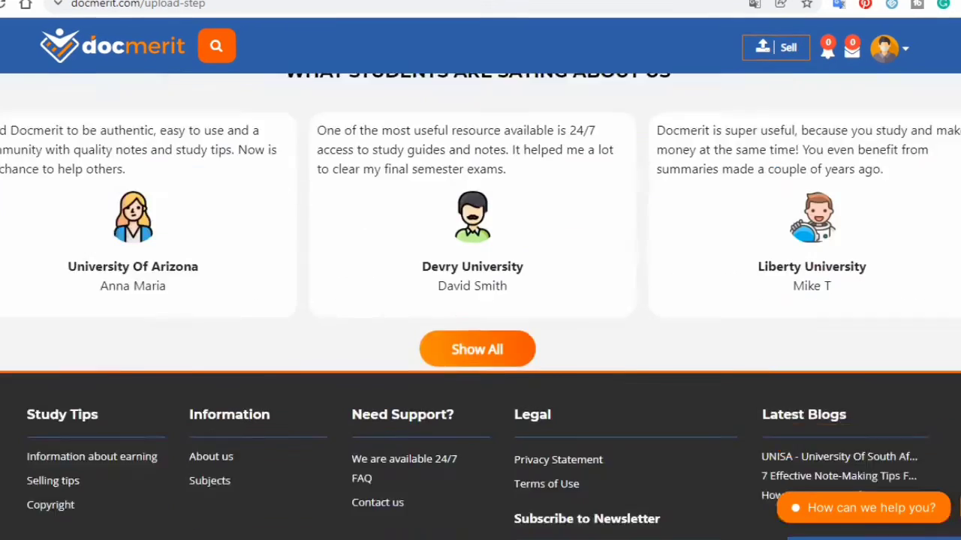
pyautogui.scroll(5, 439, 341)
pyautogui.scroll(2, 480, 301)
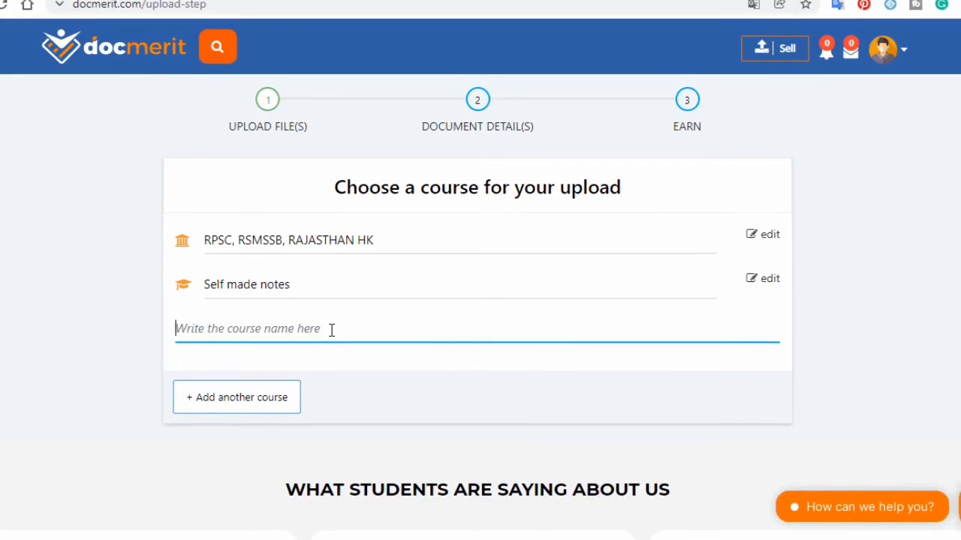
pyautogui.write('rp')
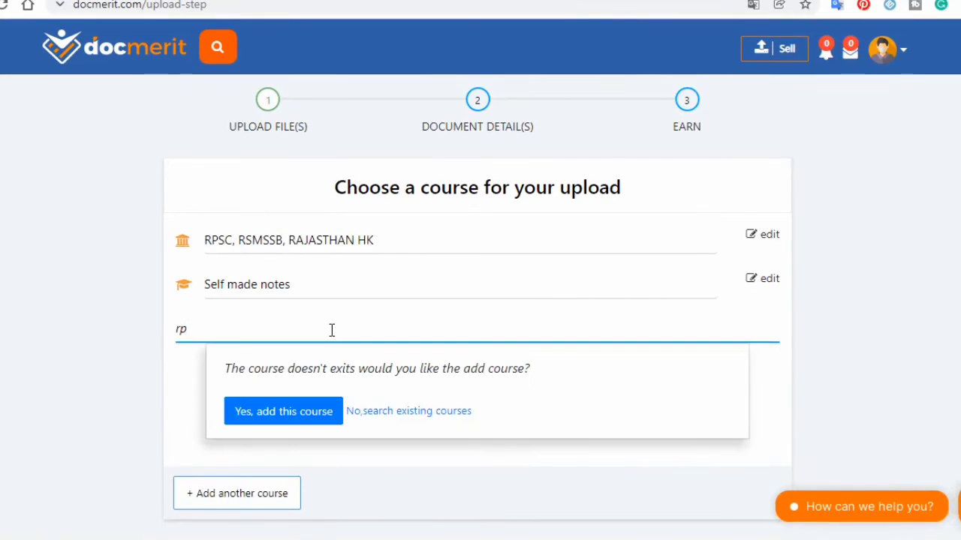
pyautogui.write('se')
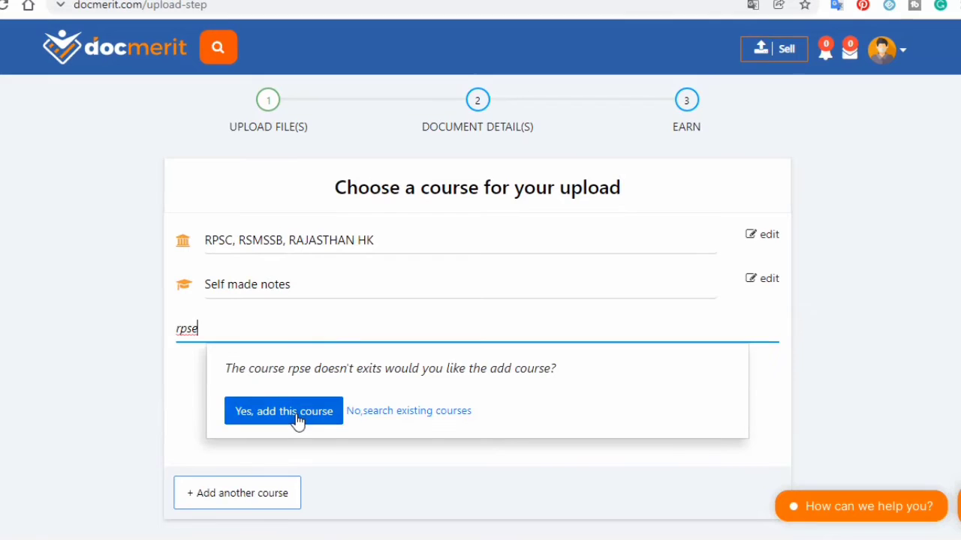
pyautogui.click(297, 417)
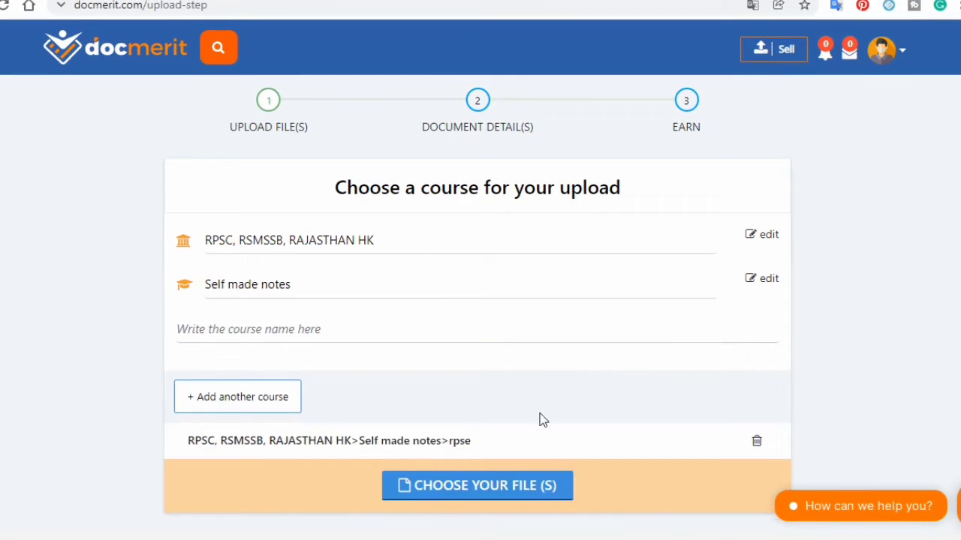
# Step: Attach Meri Dairy Tumhari Kahani 2.pdf from the Data (D:) drive and start uploading it
pyautogui.click(507, 496)
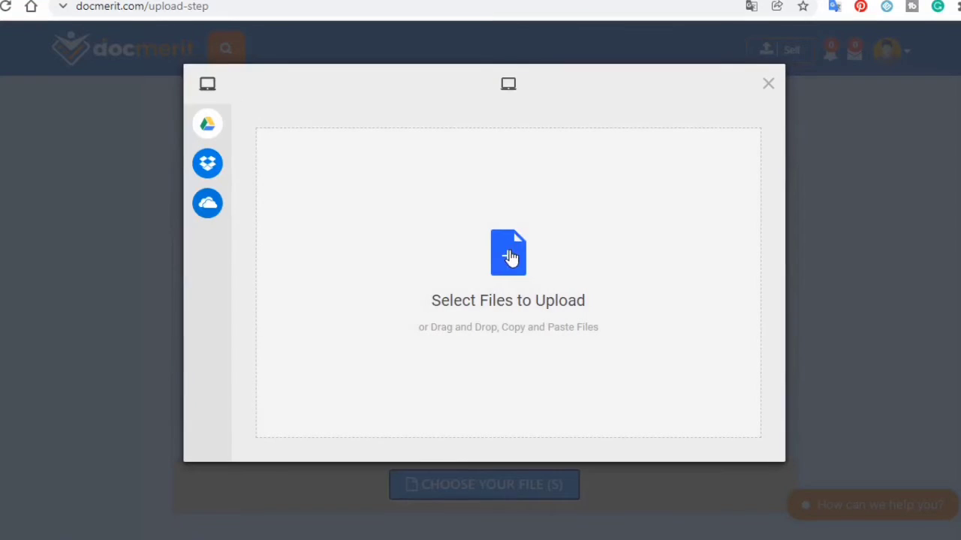
pyautogui.click(509, 257)
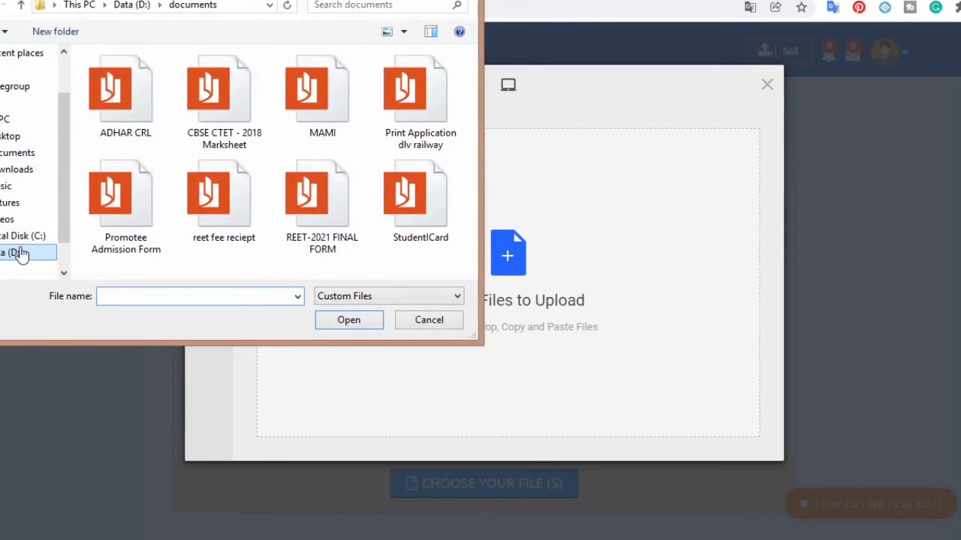
pyautogui.click(139, 6)
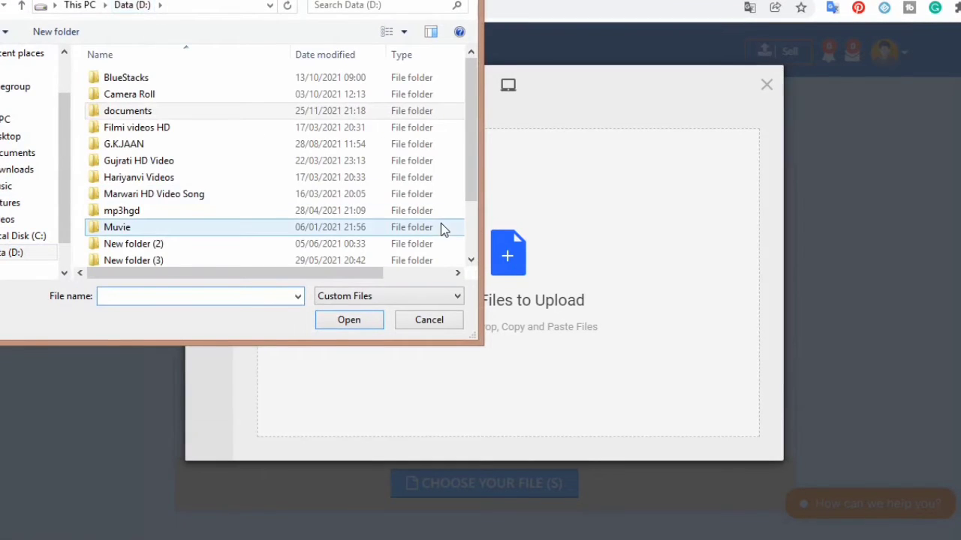
pyautogui.click(471, 245)
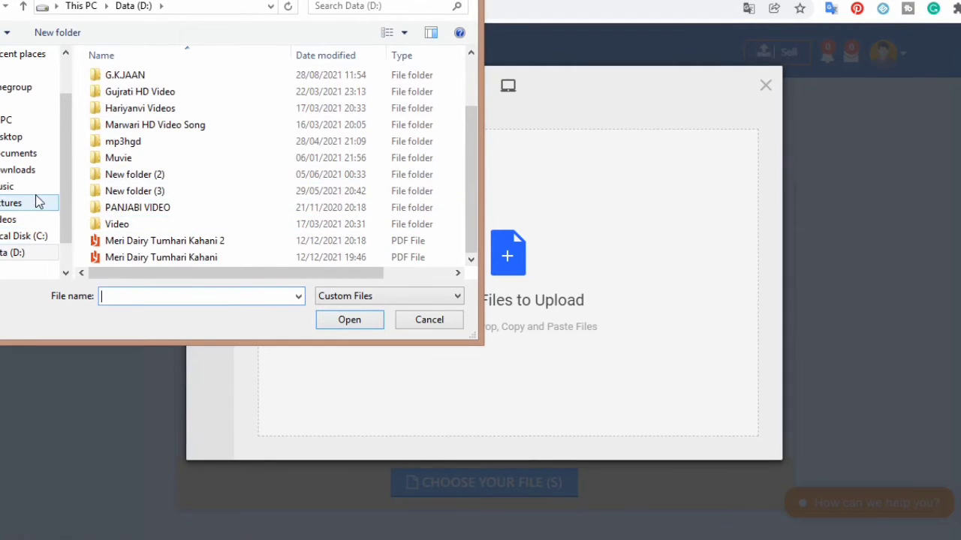
pyautogui.click(160, 248)
pyautogui.click(334, 319)
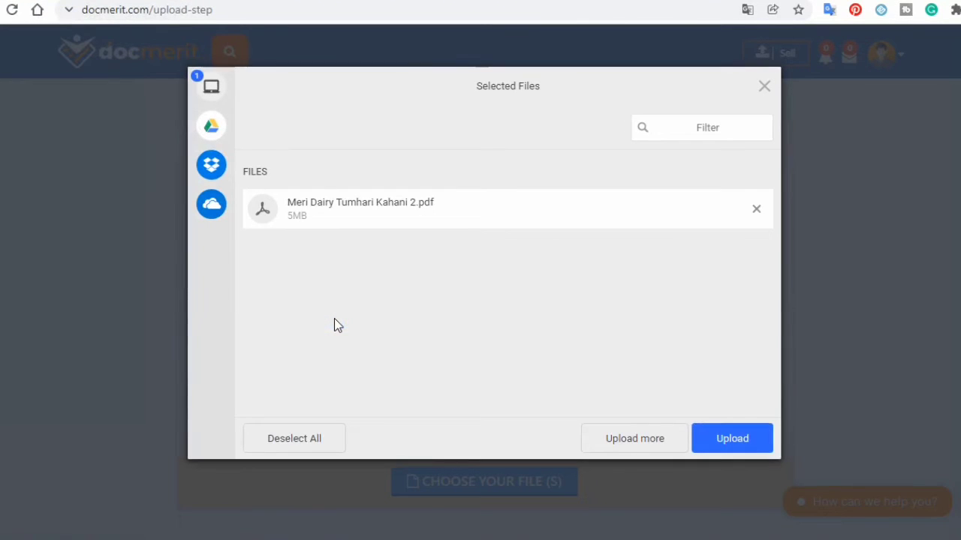
pyautogui.click(722, 448)
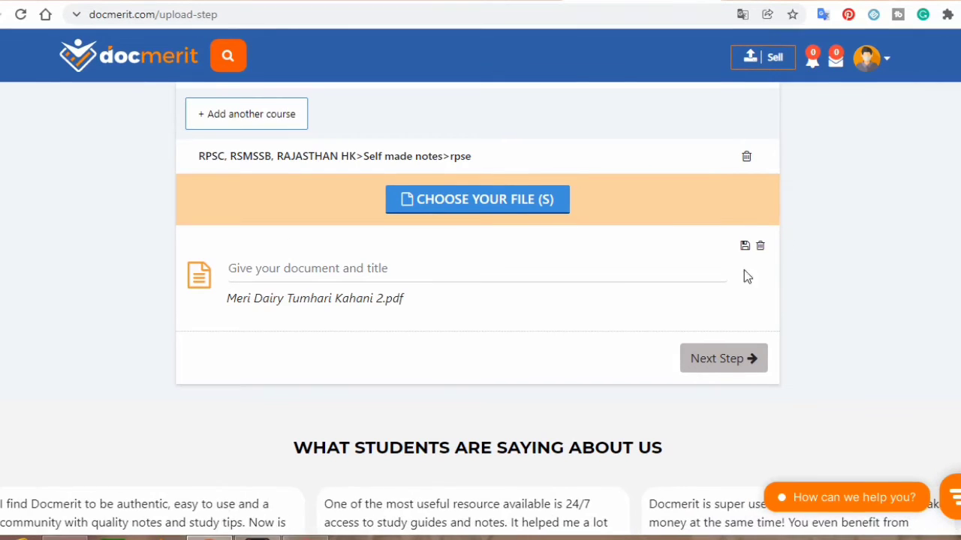
# Step: Title the document 'meri dairy tumhari kahani' and continue to the Document Details step
pyautogui.click(717, 364)
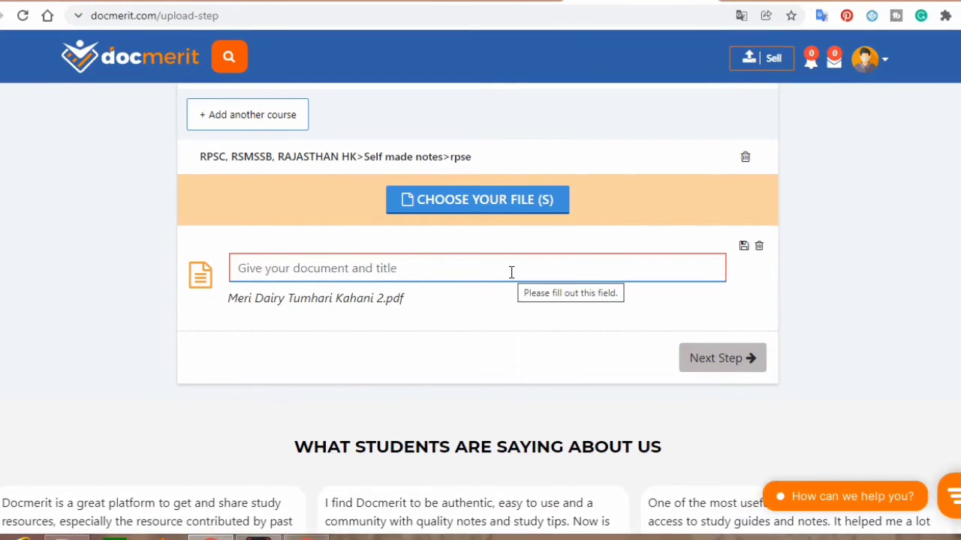
pyautogui.write('mer')
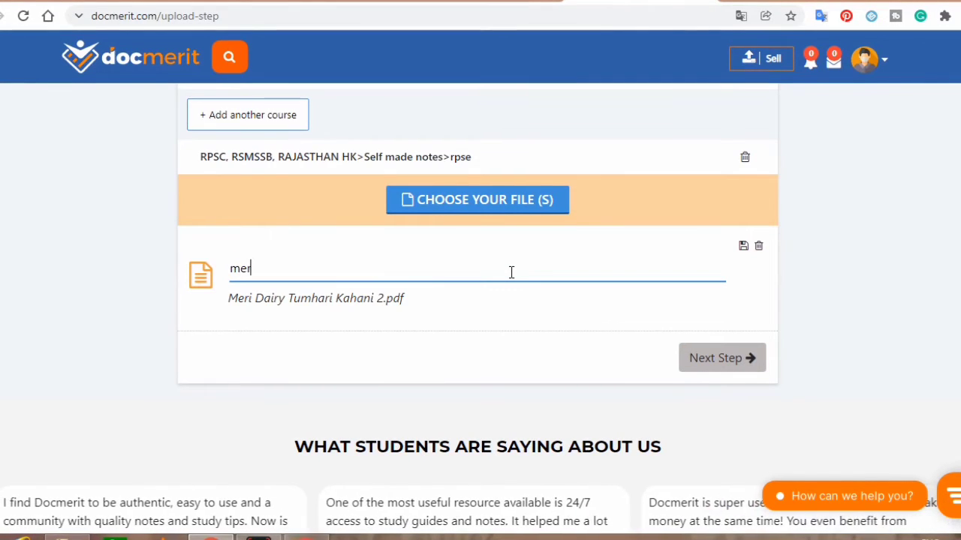
pyautogui.write('i da')
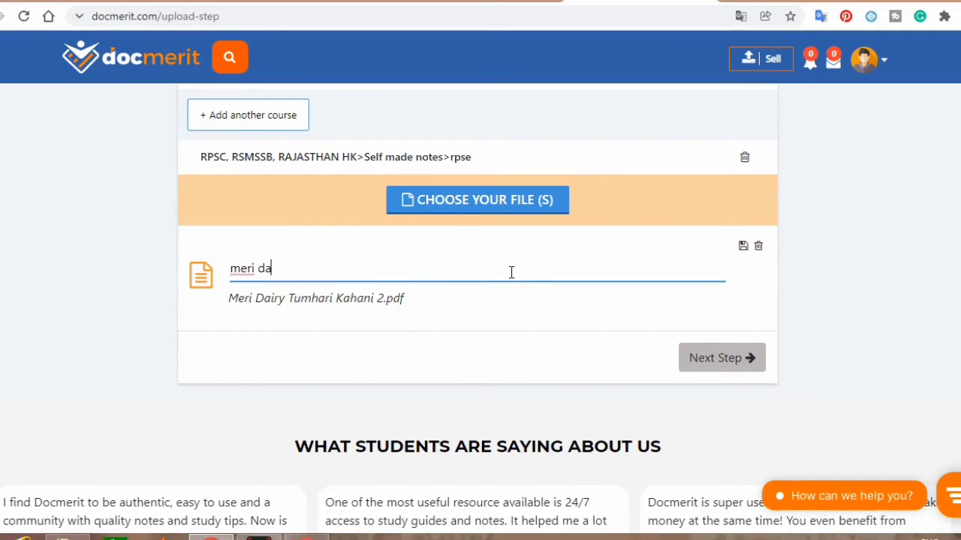
pyautogui.write('iry')
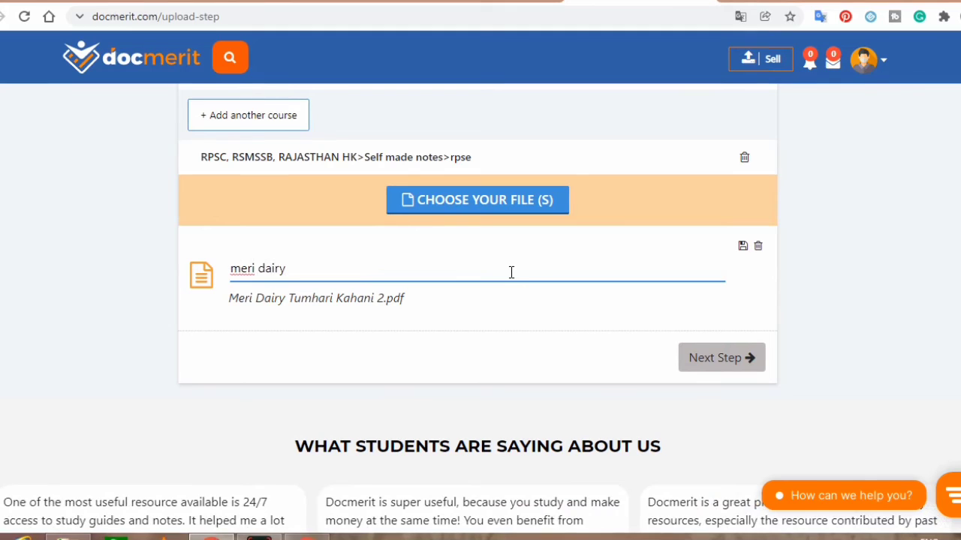
pyautogui.write(' tu')
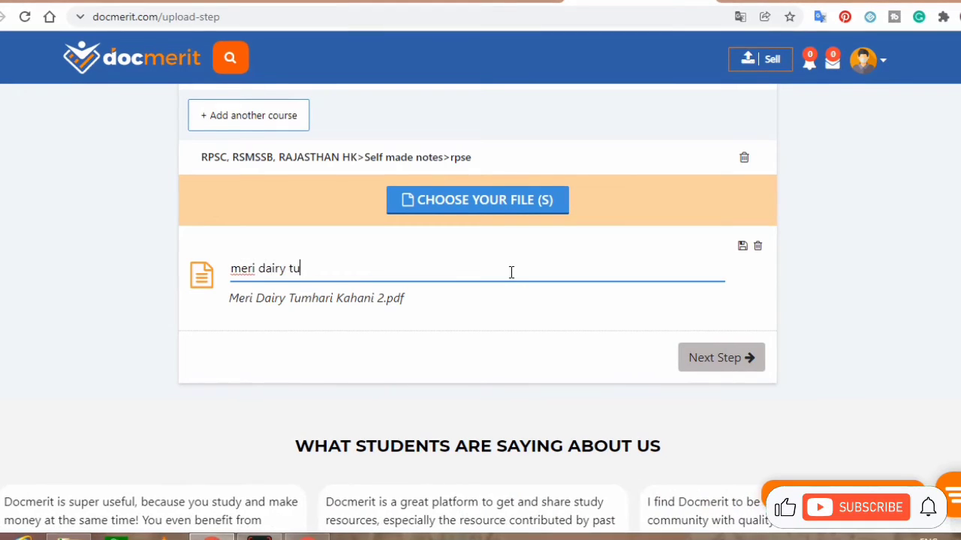
pyautogui.write('mhari ')
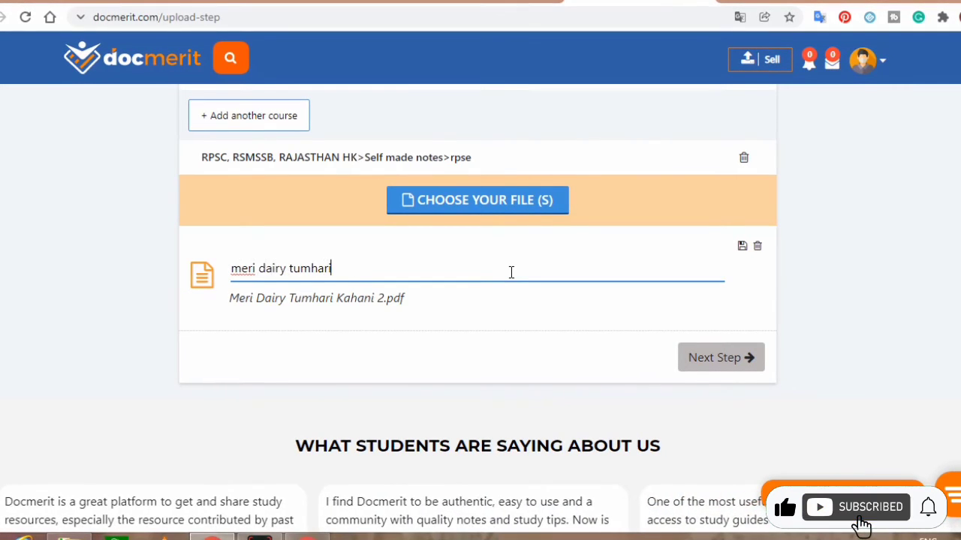
pyautogui.write('kahani')
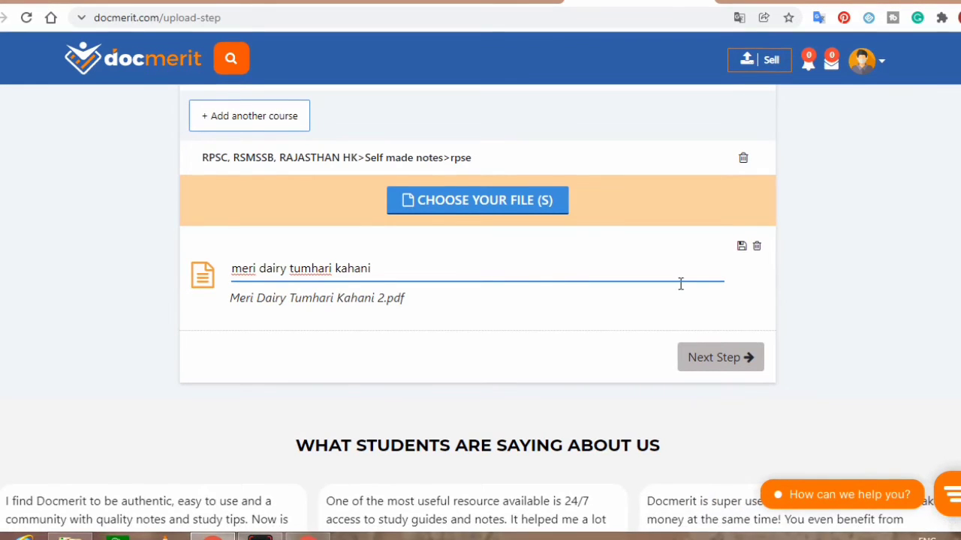
pyautogui.click(733, 361)
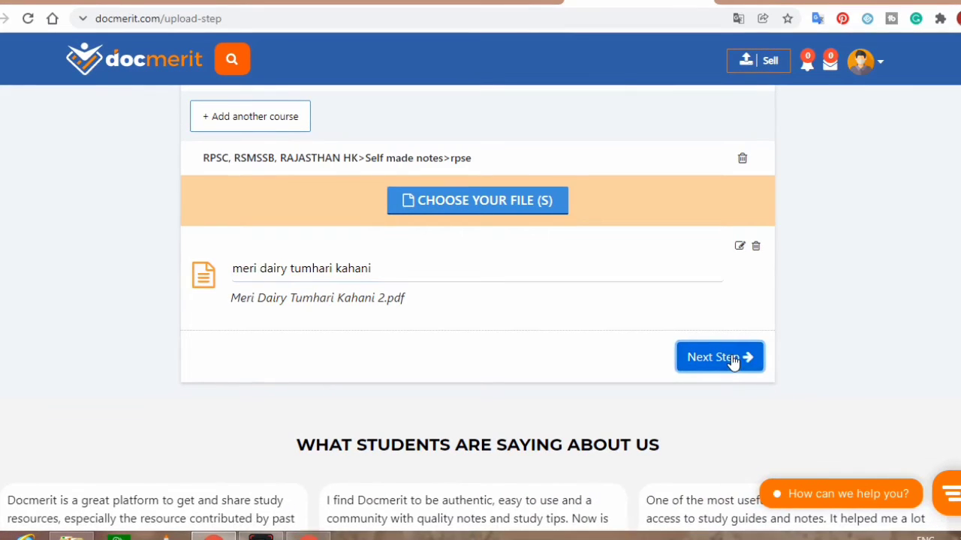
pyautogui.click(722, 362)
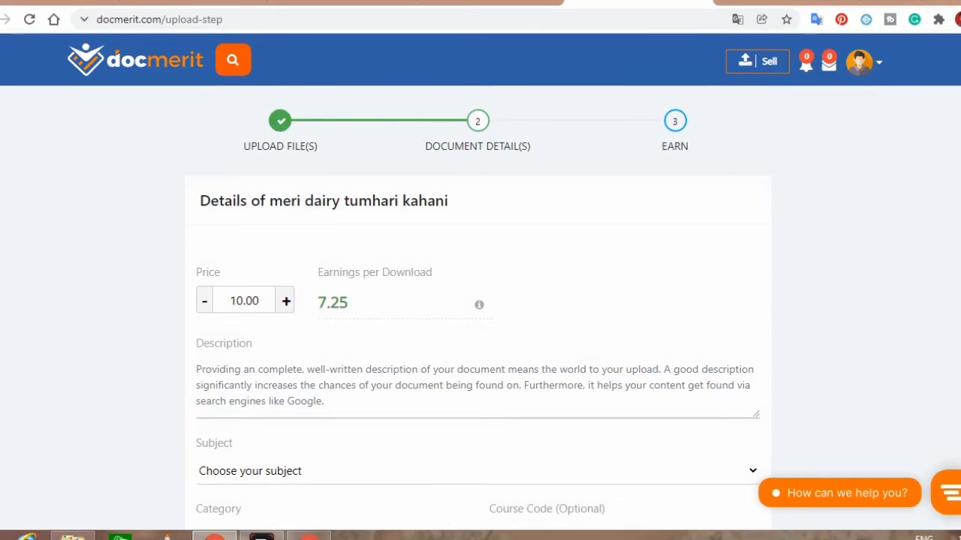
# Step: Set the document price to 99, giving 74.00 earnings per download
pyautogui.scroll(-1, 480, 300)
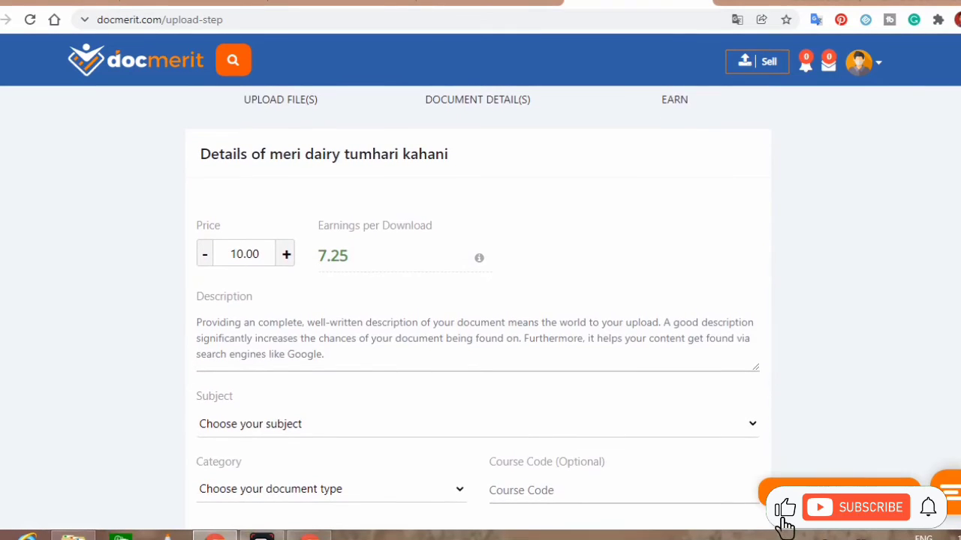
pyautogui.scroll(-4, 481, 301)
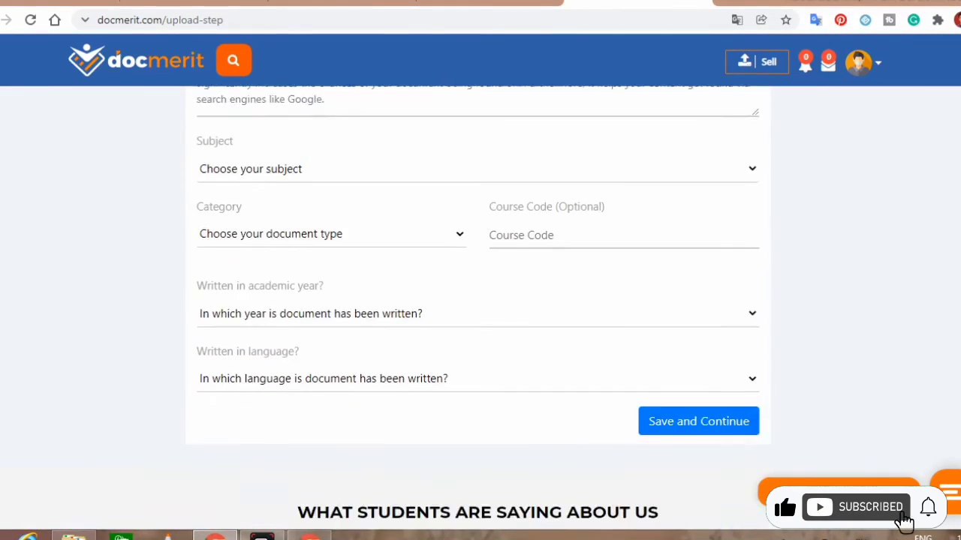
pyautogui.scroll(-2, 904, 522)
pyautogui.scroll(6, 905, 522)
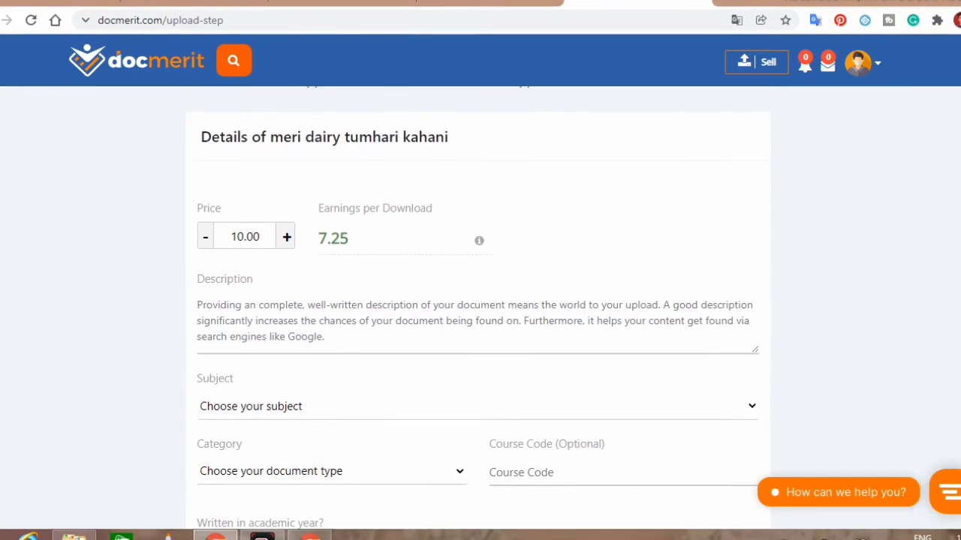
pyautogui.scroll(-1, 492, 218)
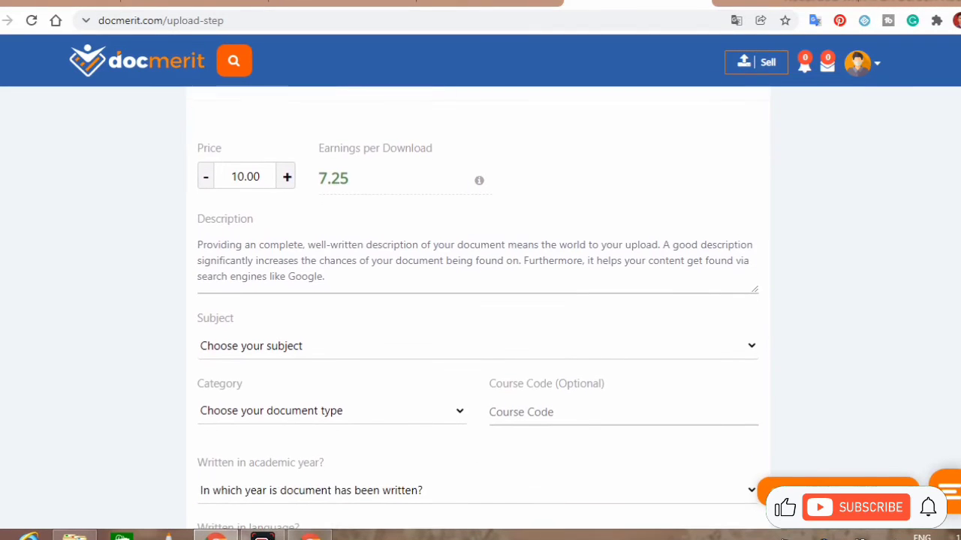
pyautogui.click(286, 181)
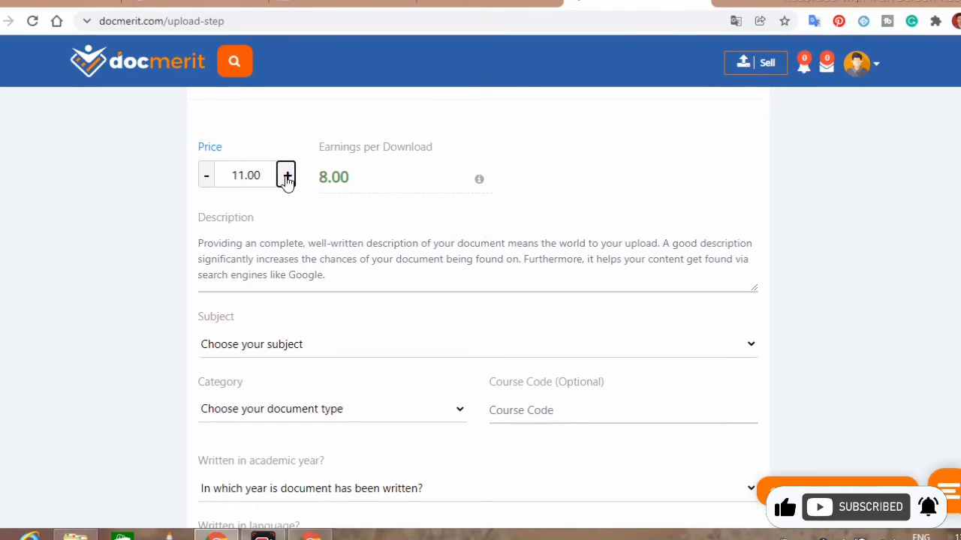
pyautogui.click(286, 178)
pyautogui.click(285, 177)
pyautogui.click(284, 176)
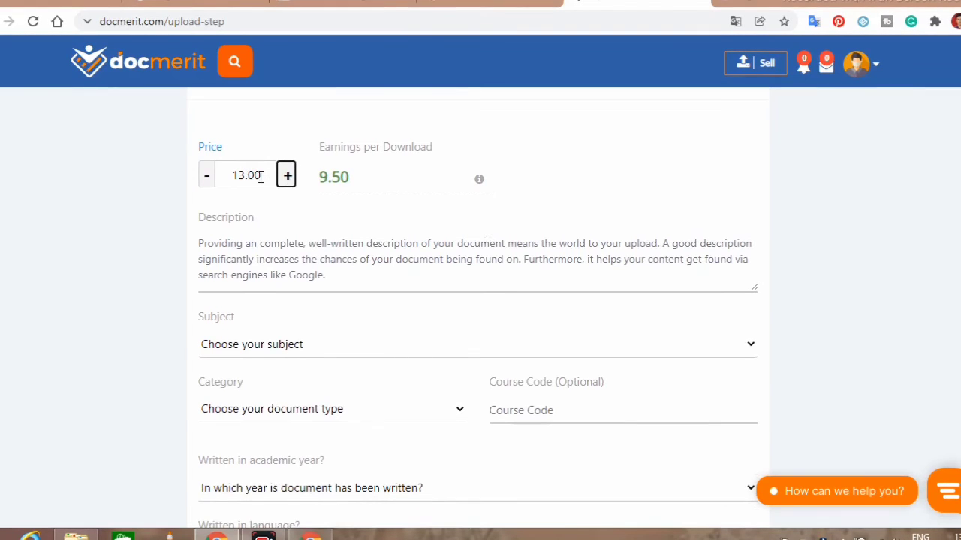
pyautogui.press('BackSpace')
pyautogui.press('BackSpace')
pyautogui.press('BackSpace')
pyautogui.press('BackSpace')
pyautogui.press('BackSpace')
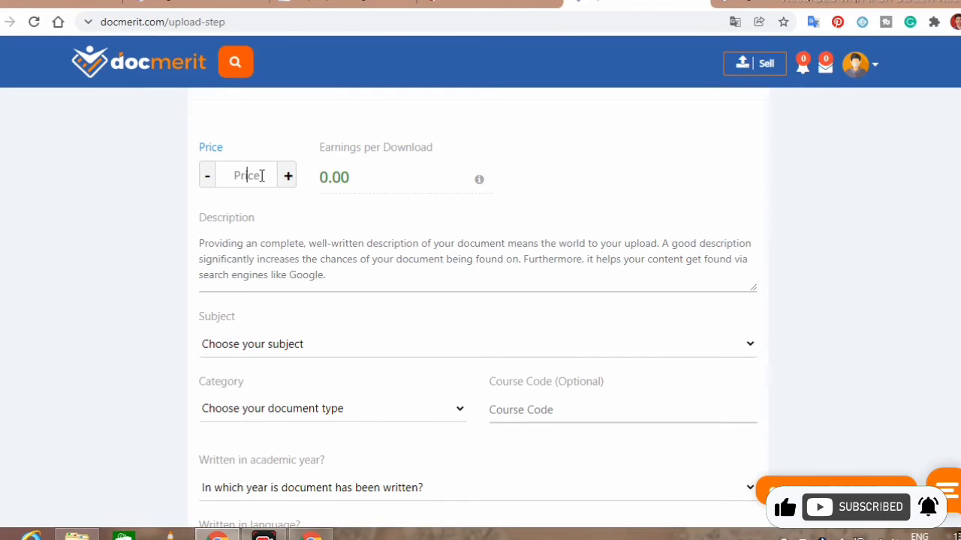
pyautogui.write('99')
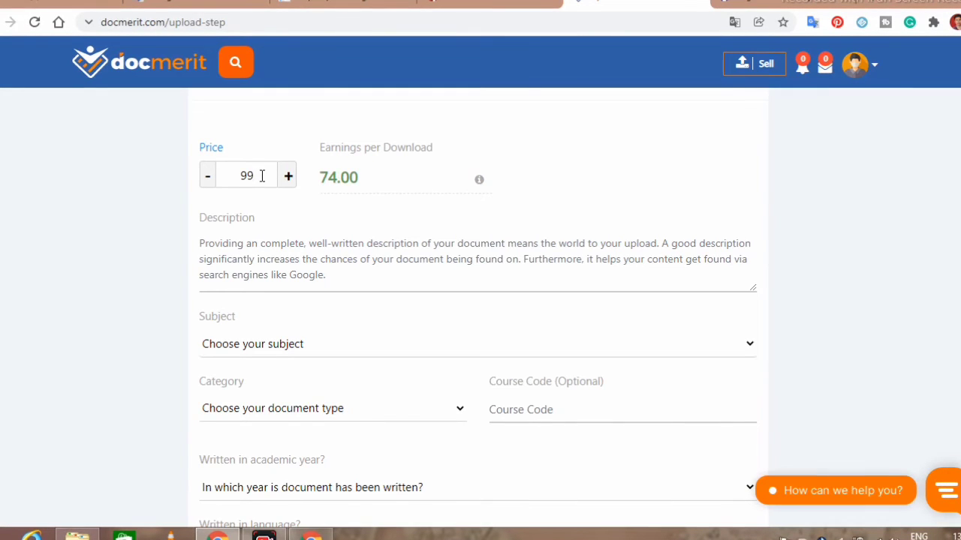
pyautogui.click(310, 235)
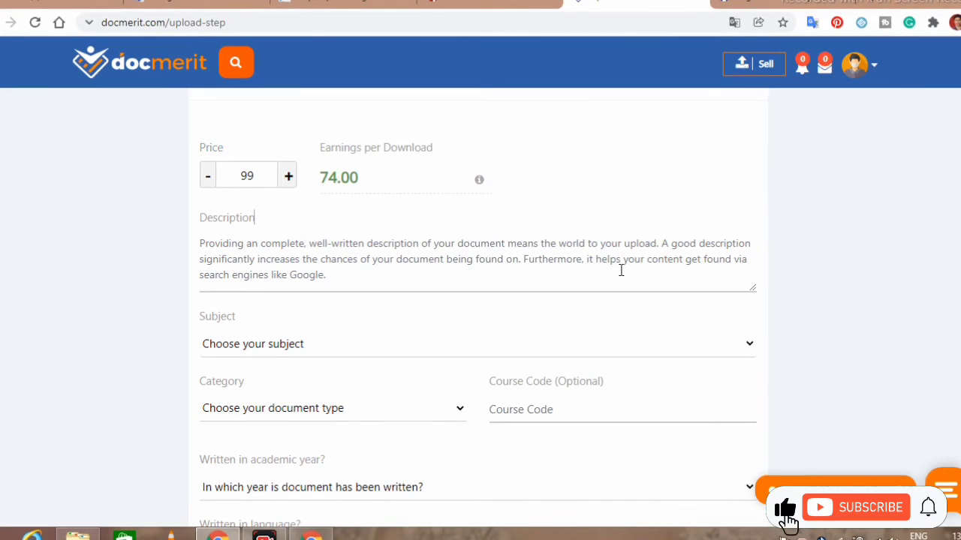
# Step: Write the description 'providing Hindi poetry books', accepting the Hindi capitalisation fix
pyautogui.click(310, 253)
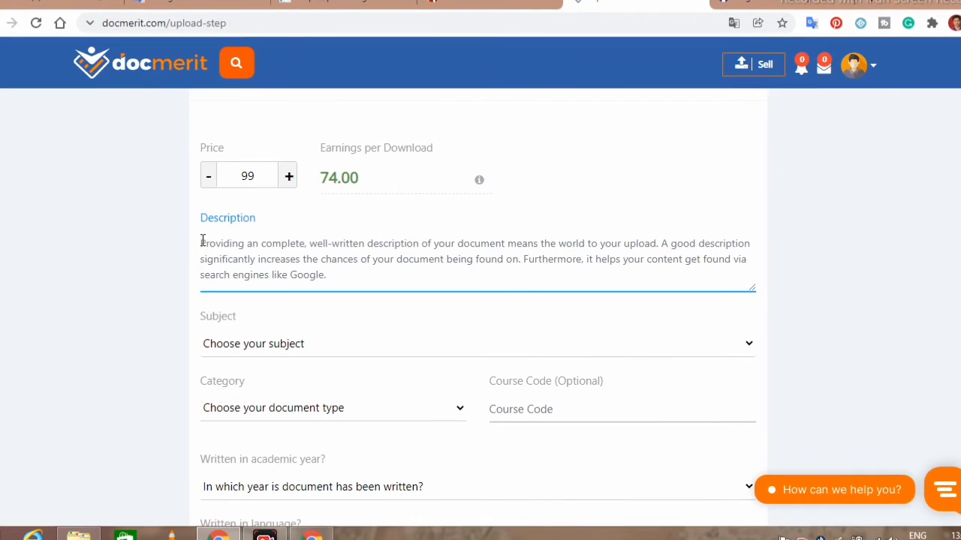
pyautogui.click(146, 321)
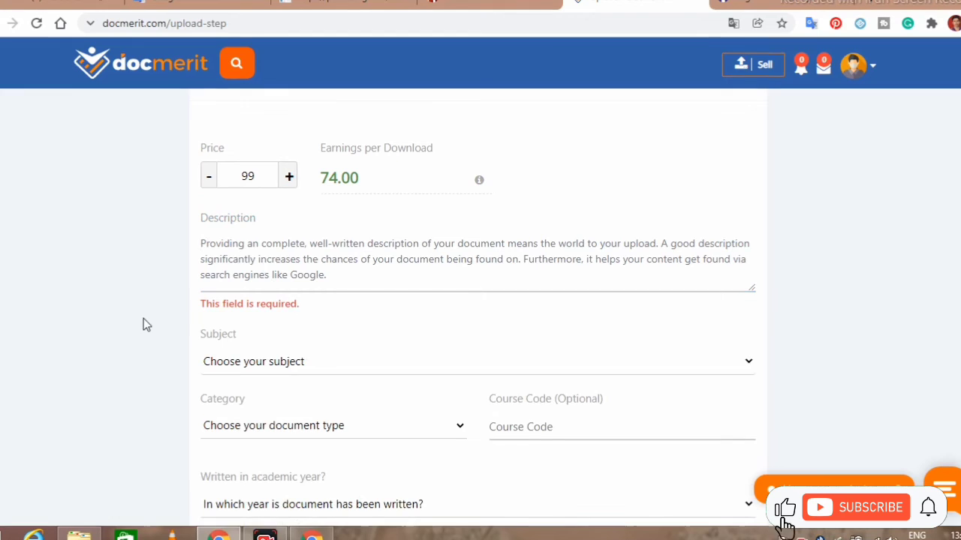
pyautogui.click(326, 274)
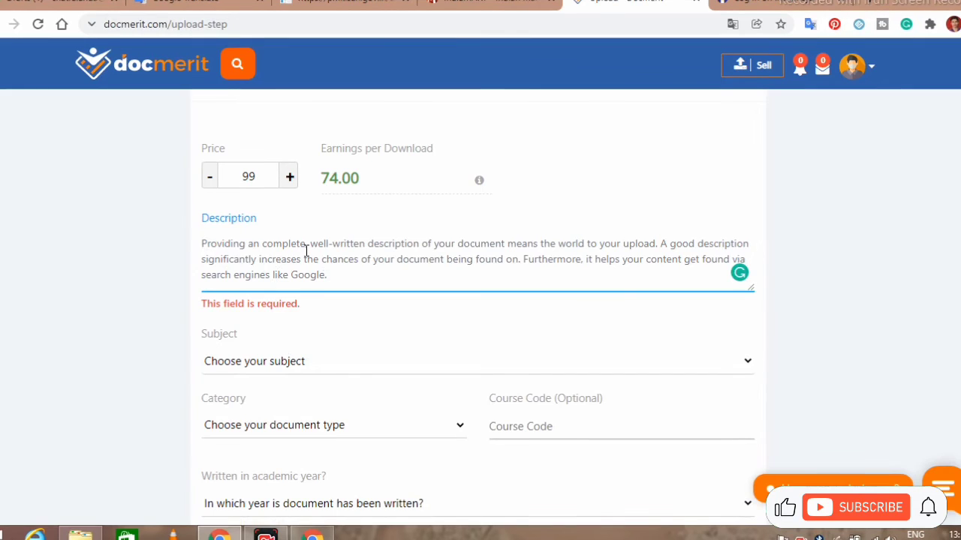
pyautogui.write('pro')
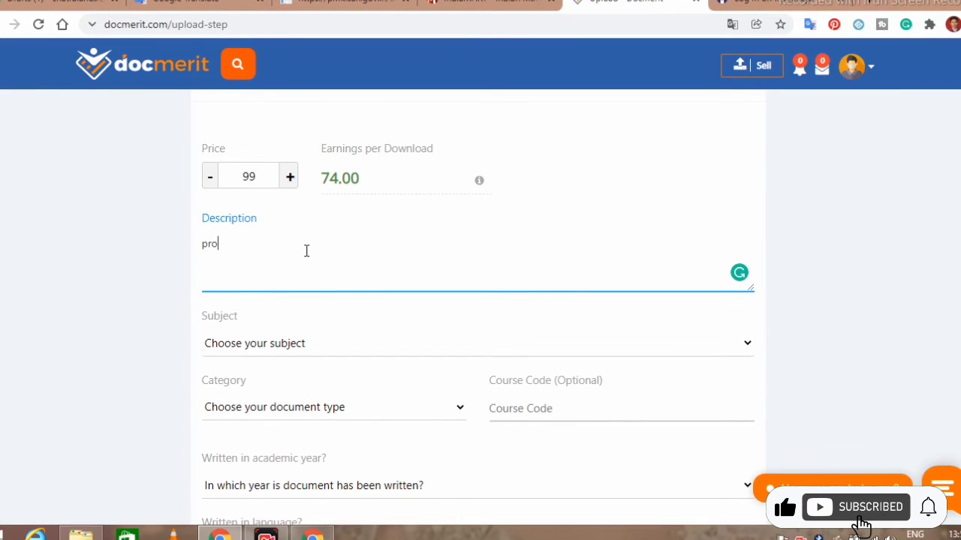
pyautogui.write('vi')
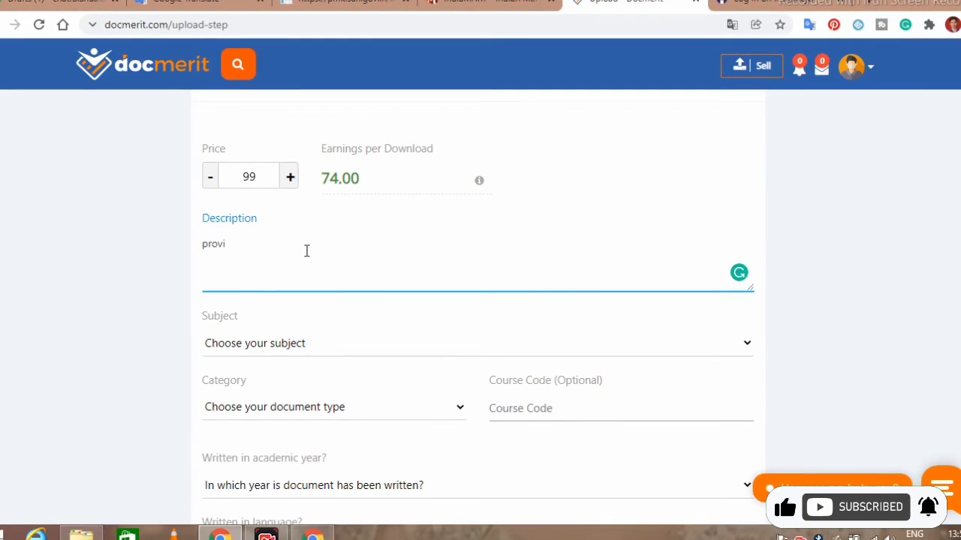
pyautogui.write('ding ')
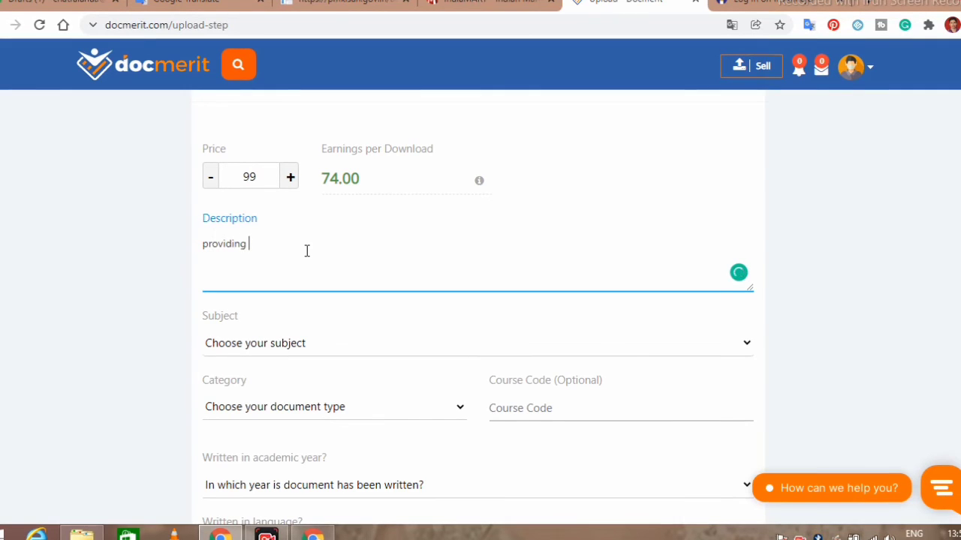
pyautogui.write('hindi')
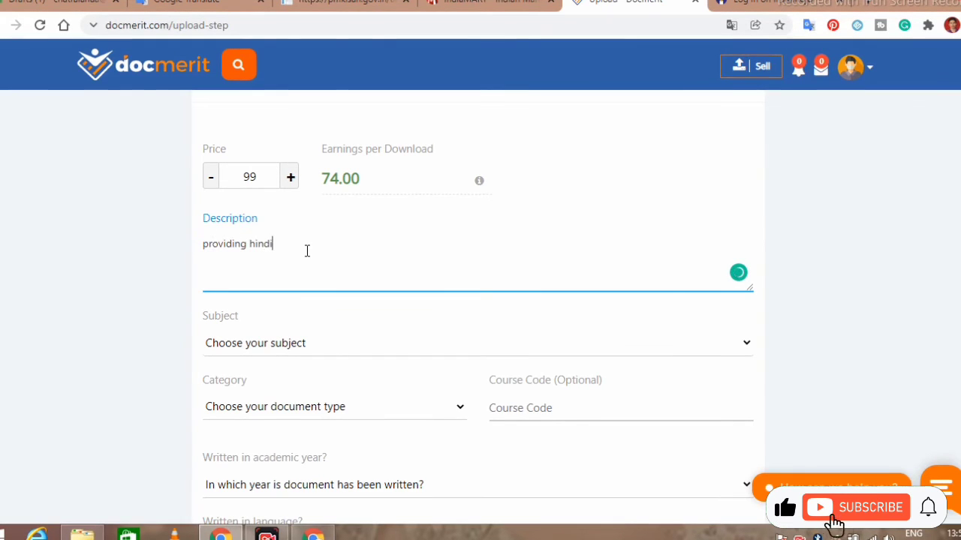
pyautogui.write(' poetr')
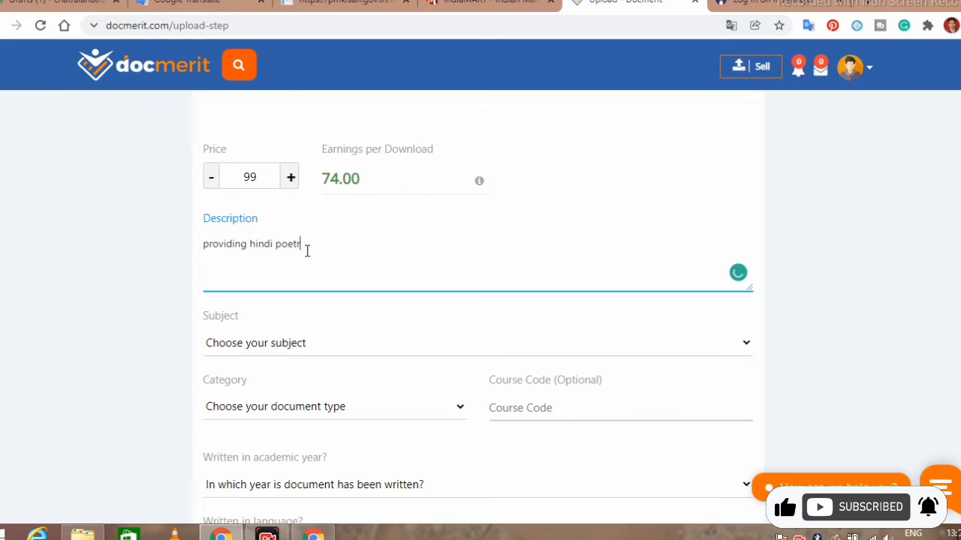
pyautogui.write('y,')
pyautogui.moveTo(260, 252)
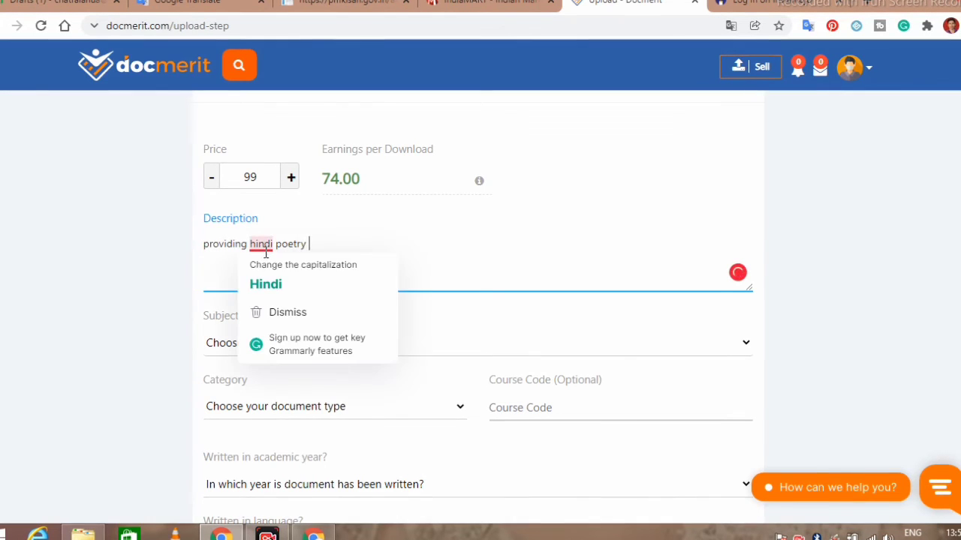
pyautogui.click(265, 278)
pyautogui.write('book')
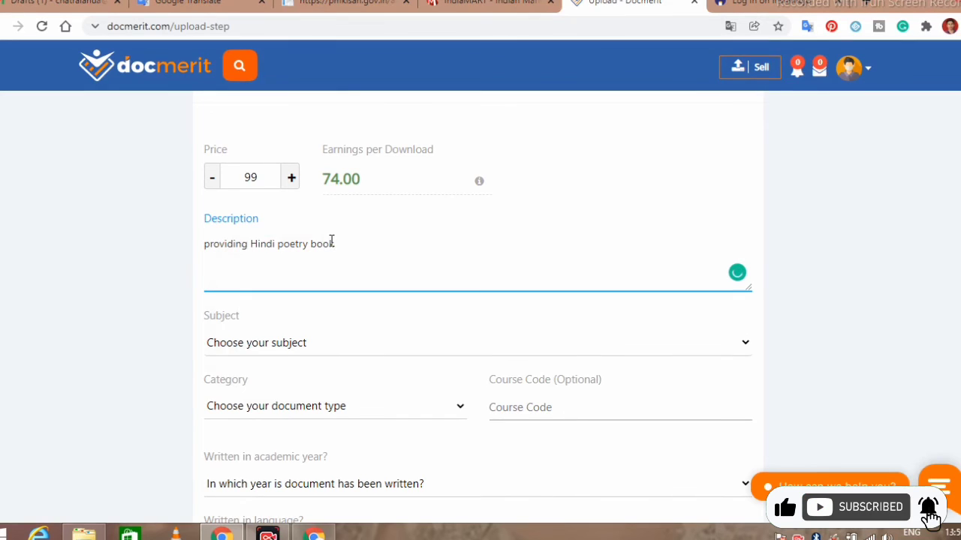
pyautogui.write('s')
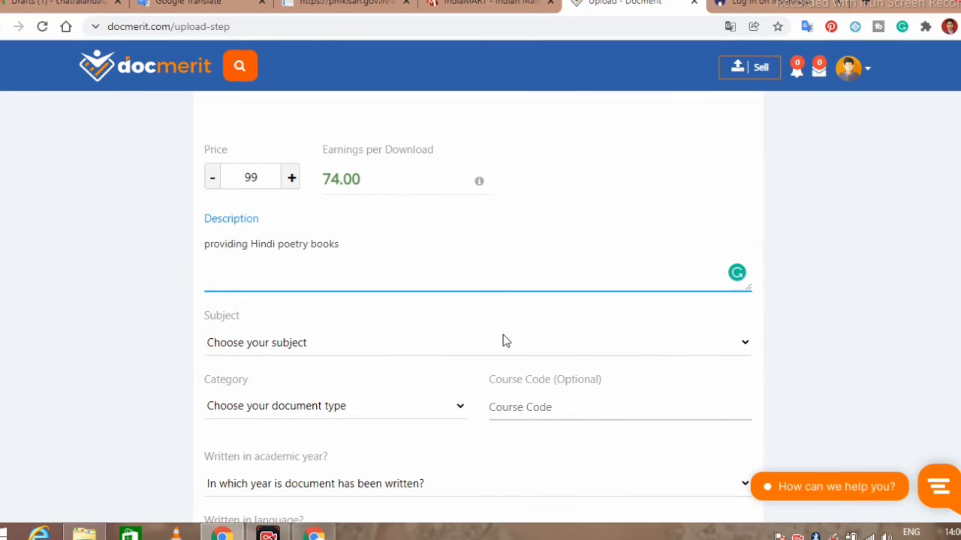
# Step: Choose Education as the subject and Others as the category in the document details
pyautogui.click(317, 348)
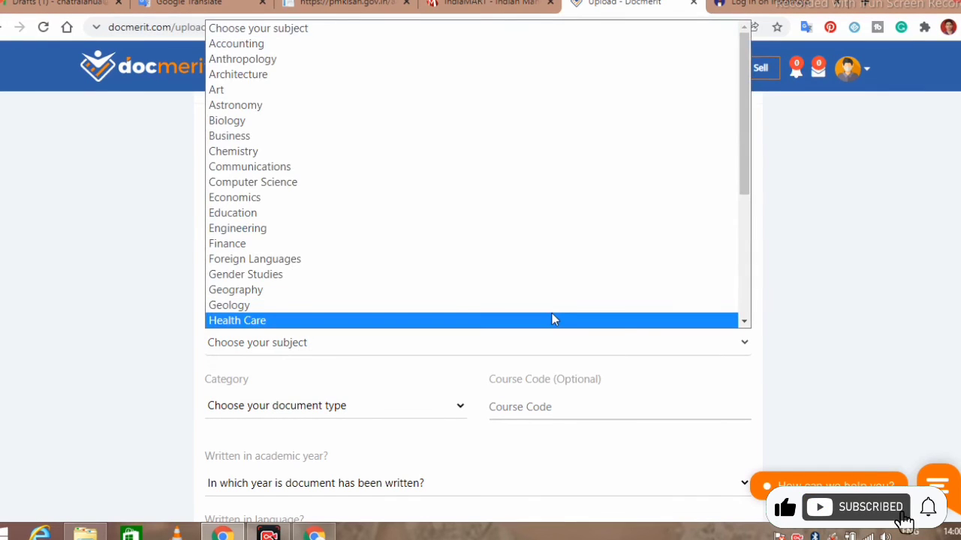
pyautogui.click(651, 215)
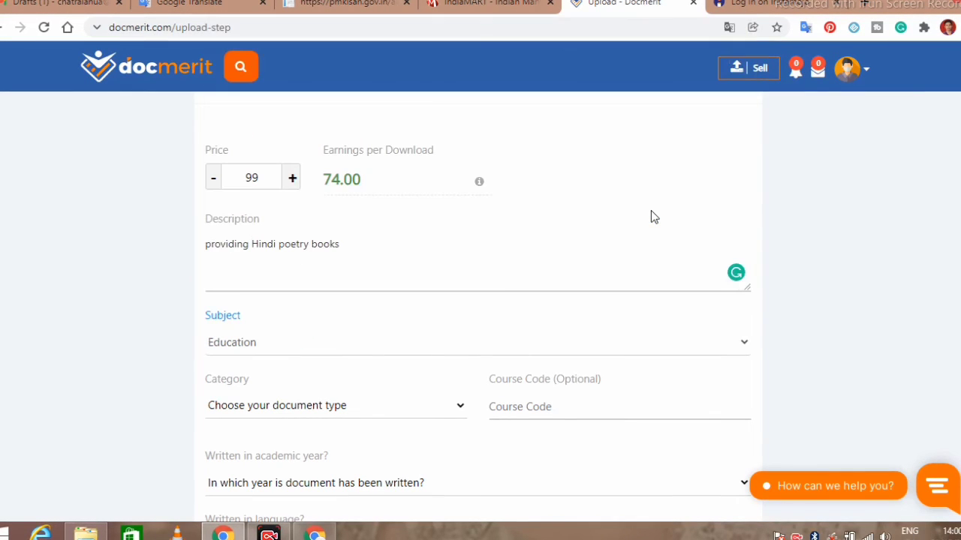
pyautogui.click(460, 415)
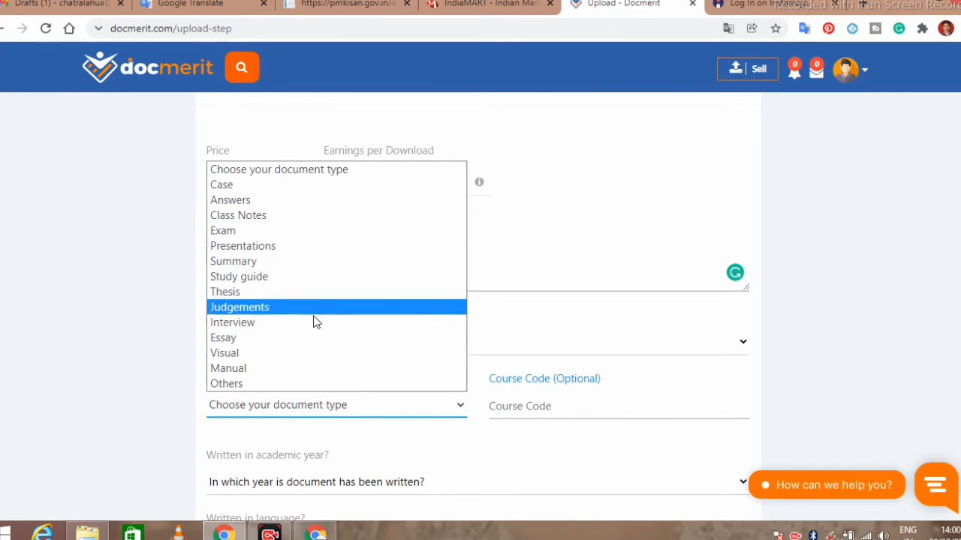
pyautogui.click(289, 384)
pyautogui.click(577, 412)
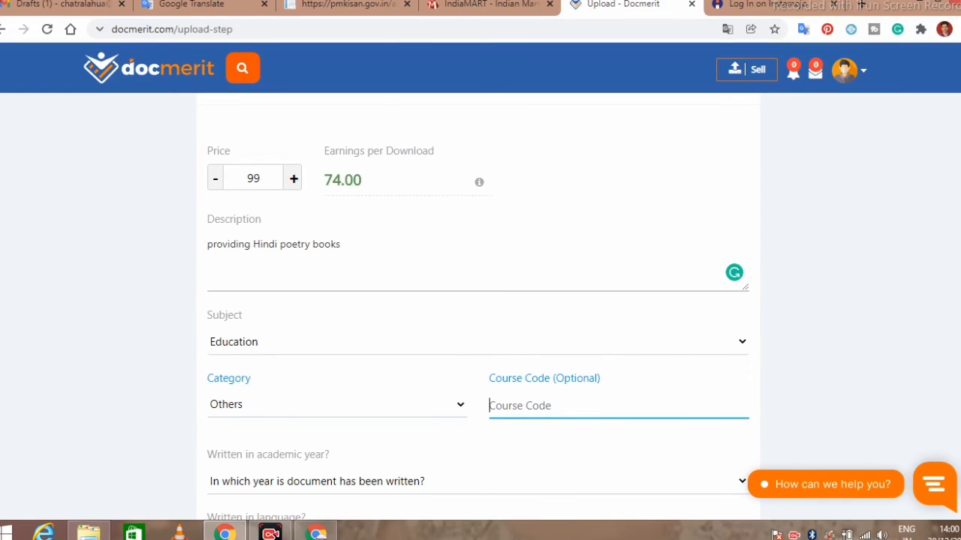
# Step: Select 2020-2021 as the document's academic year
pyautogui.scroll(-5, 481, 300)
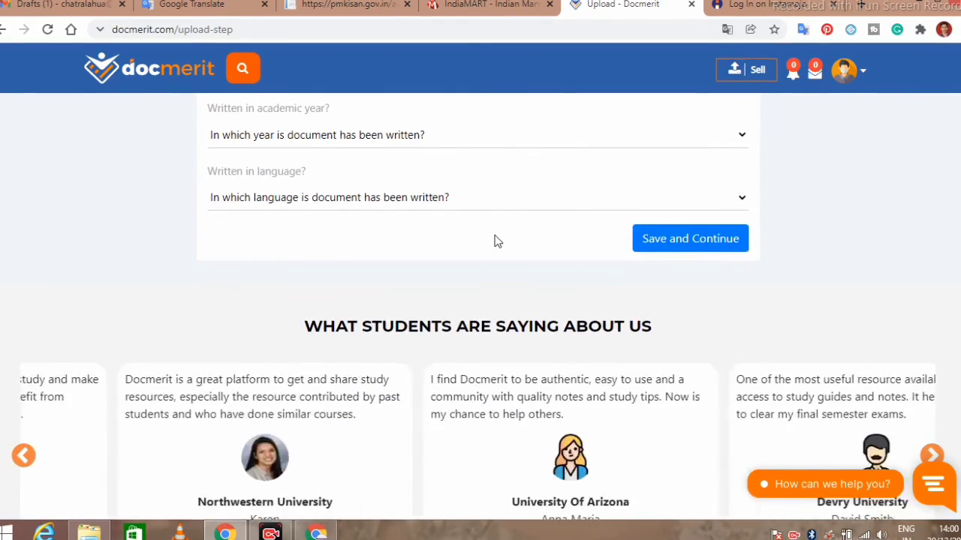
pyautogui.click(741, 143)
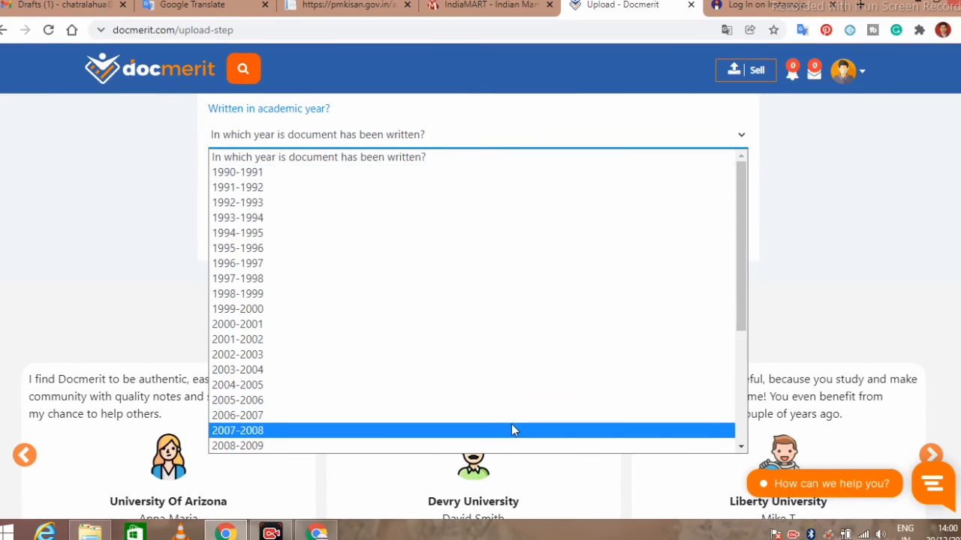
pyautogui.scroll(-3, 743, 397)
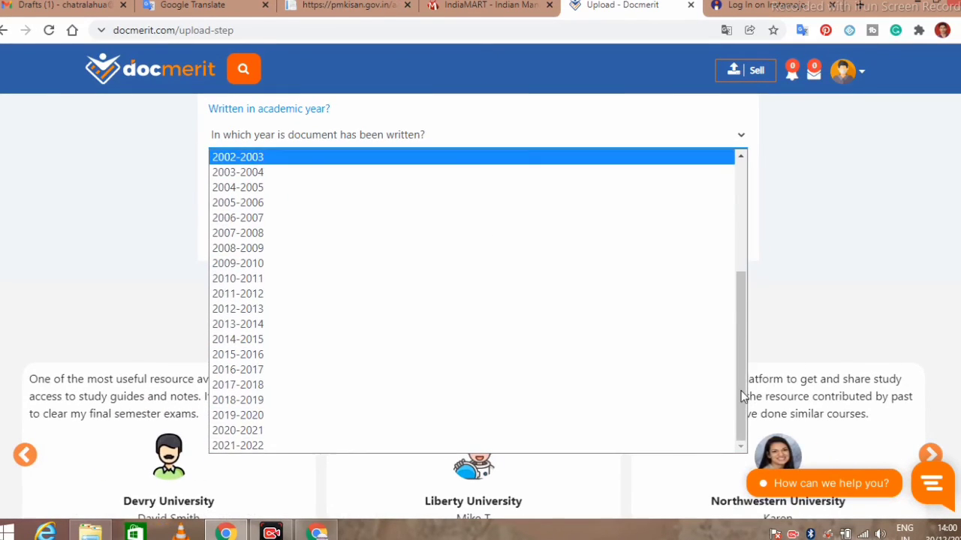
pyautogui.click(572, 431)
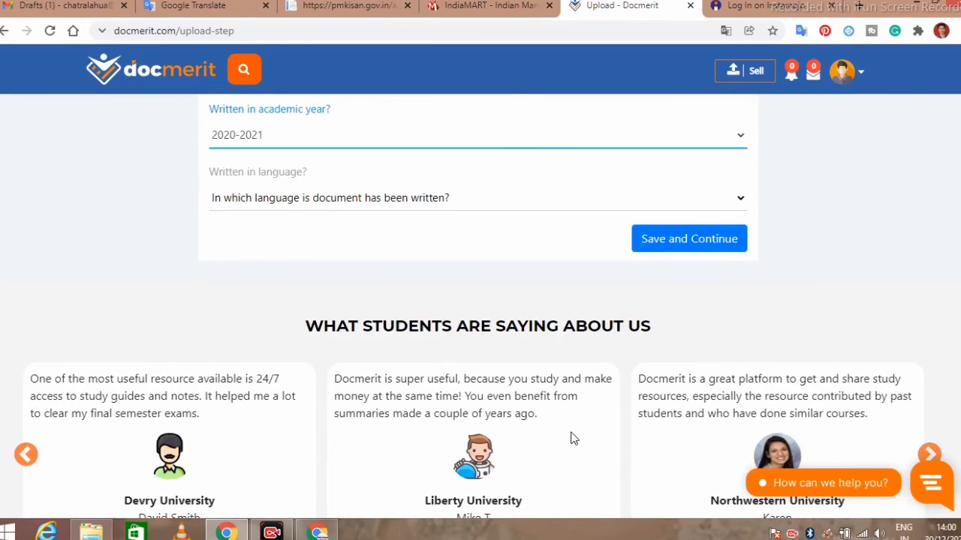
# Step: Set the document language to Hindi (हिंदी) and save the details
pyautogui.click(531, 211)
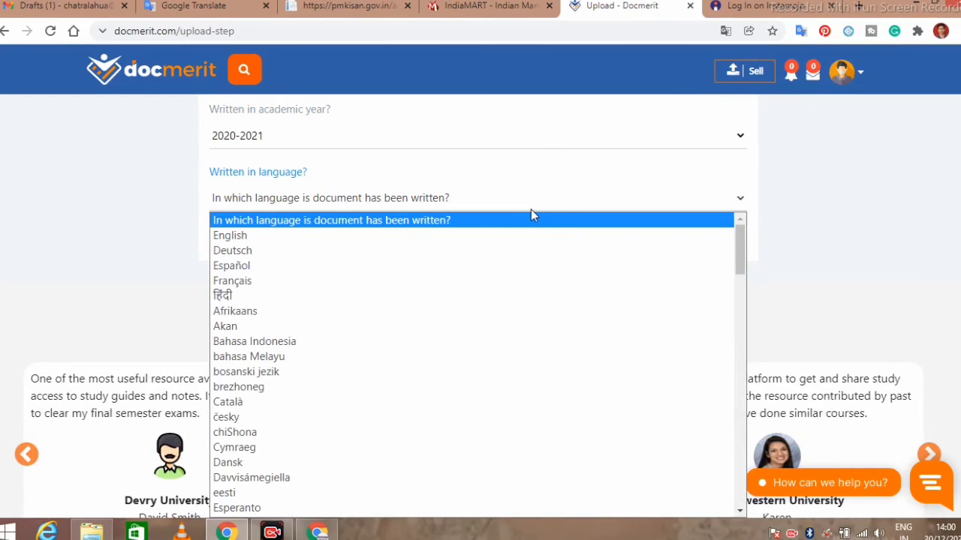
pyautogui.click(463, 296)
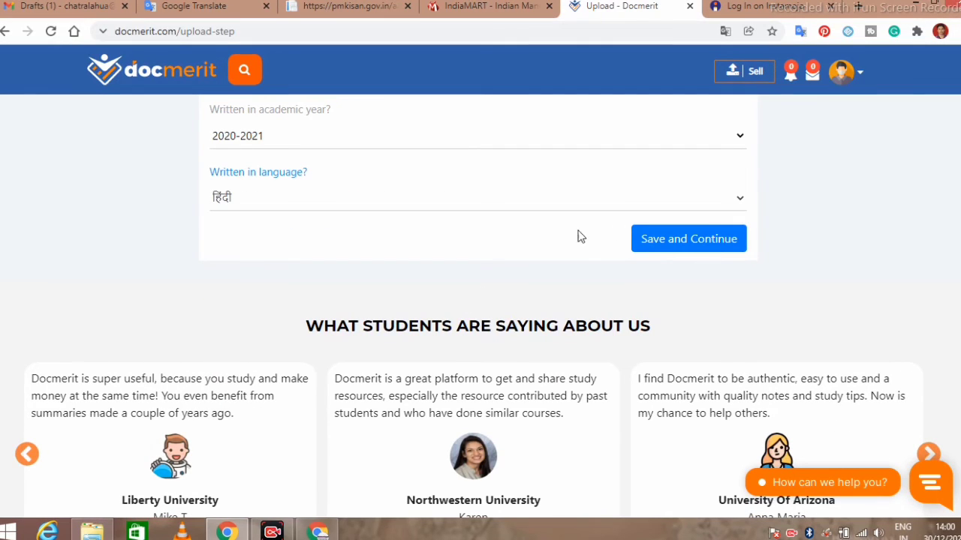
pyautogui.click(677, 246)
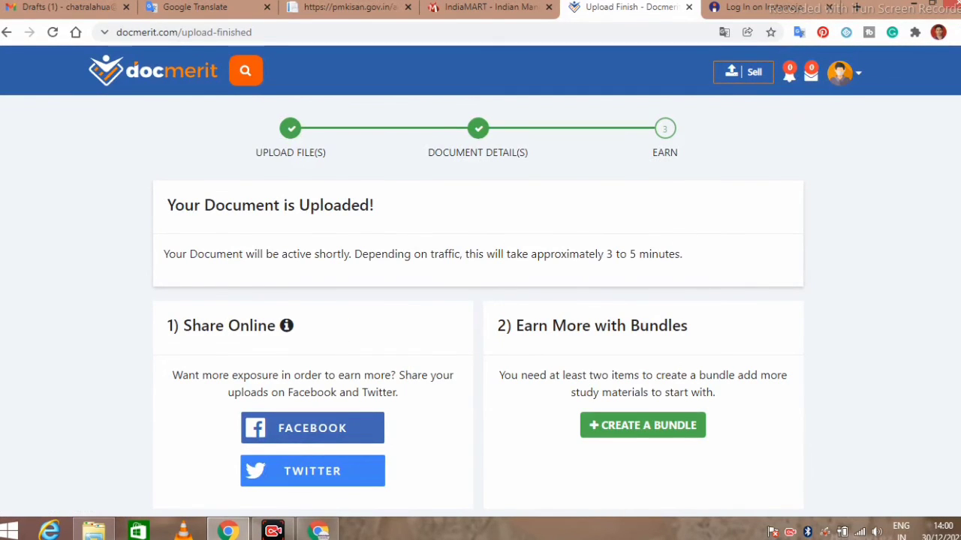
# Step: Scroll through the 'Your Document is Uploaded!' page noting activation in about 3 to 5 minutes
pyautogui.scroll(-1, 478, 302)
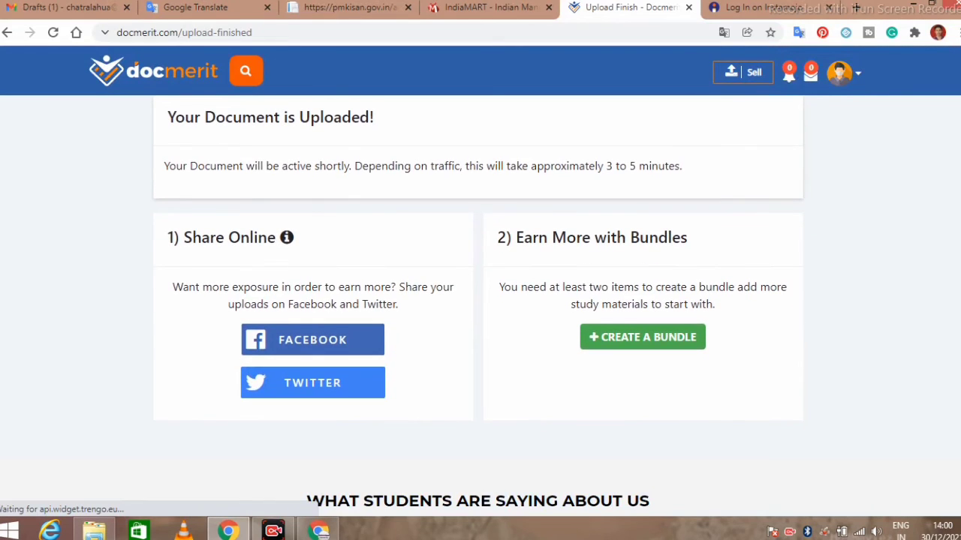
pyautogui.scroll(-3, 478, 302)
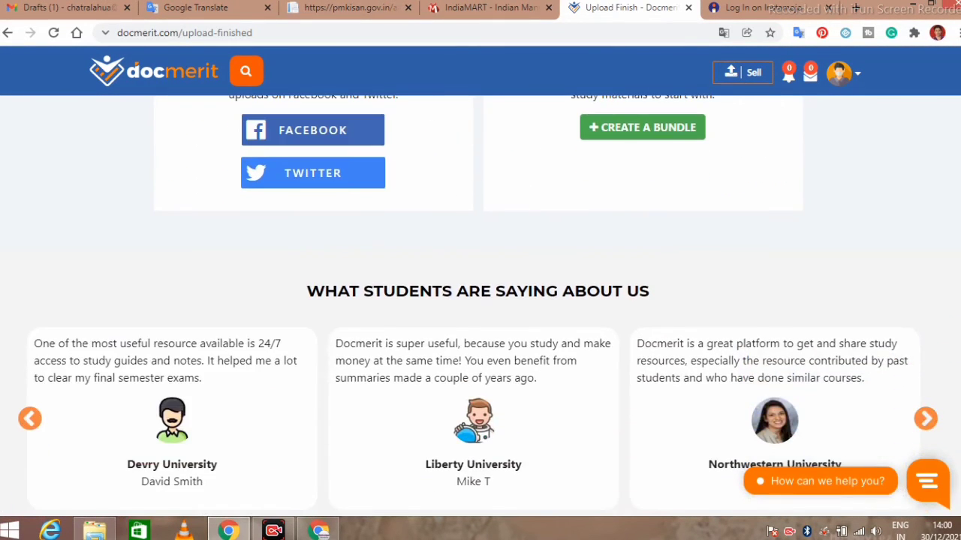
pyautogui.scroll(4, 478, 302)
pyautogui.scroll(1, 478, 302)
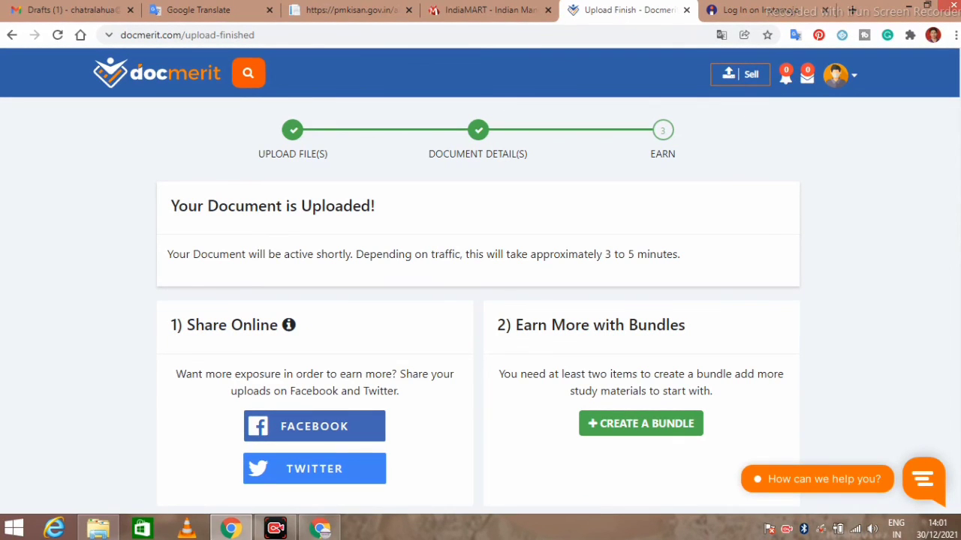
pyautogui.scroll(-3, 959, 282)
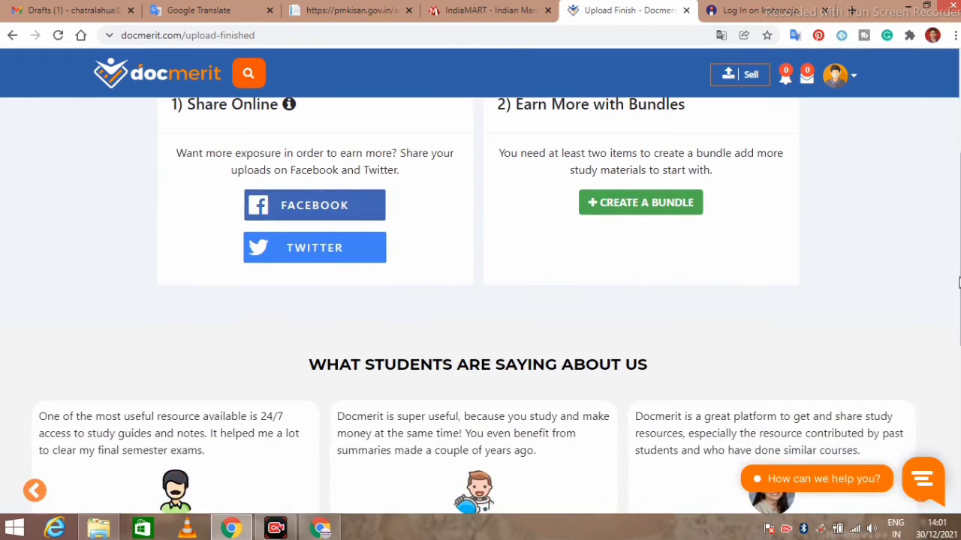
pyautogui.moveTo(959, 282); pyautogui.dragTo(959, 165)
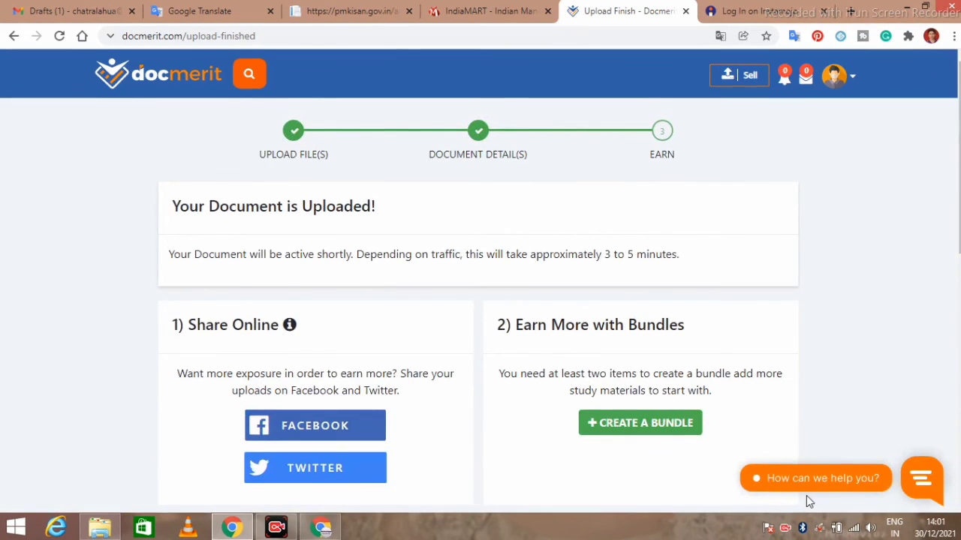